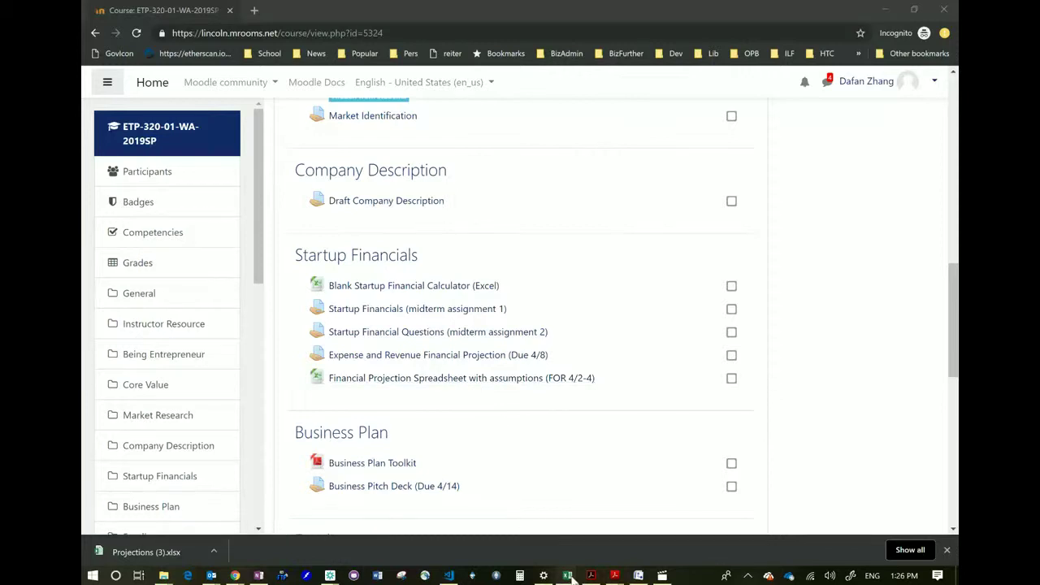
Switch to Excel and bring up the Projections (2).xlsx workbook
mouse_move(567, 575)
click(653, 528)
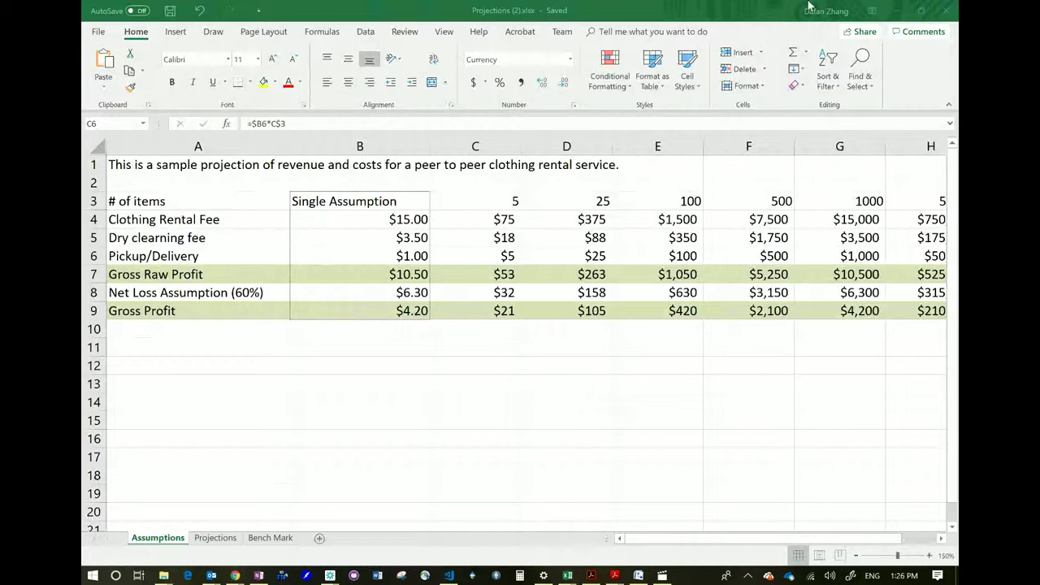
click(784, 18)
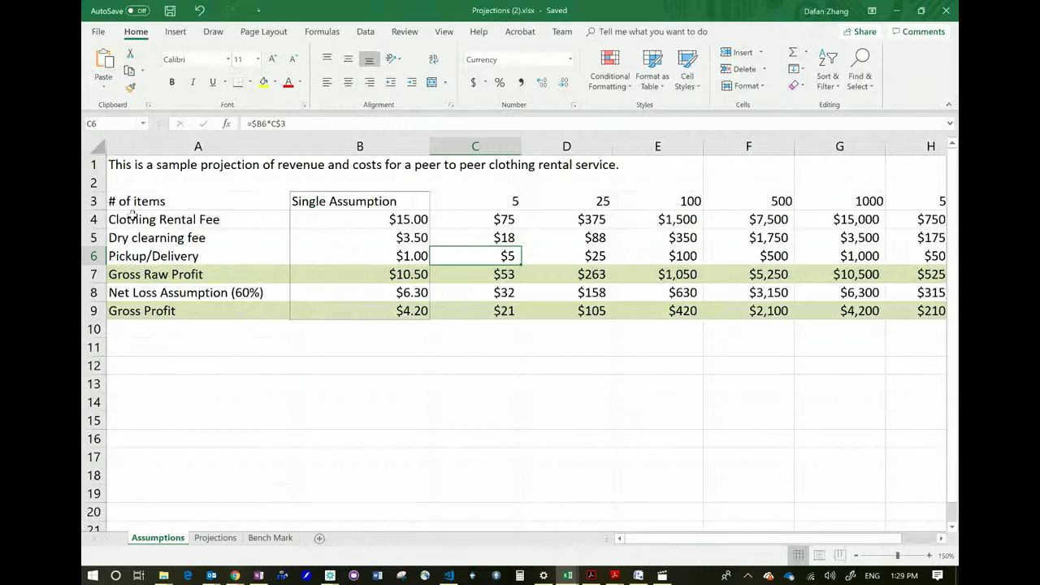
Set the single assumption for Clothing Rental Fee to 20 and check the fee formulas across the item quantities
drag(138, 201, 172, 310)
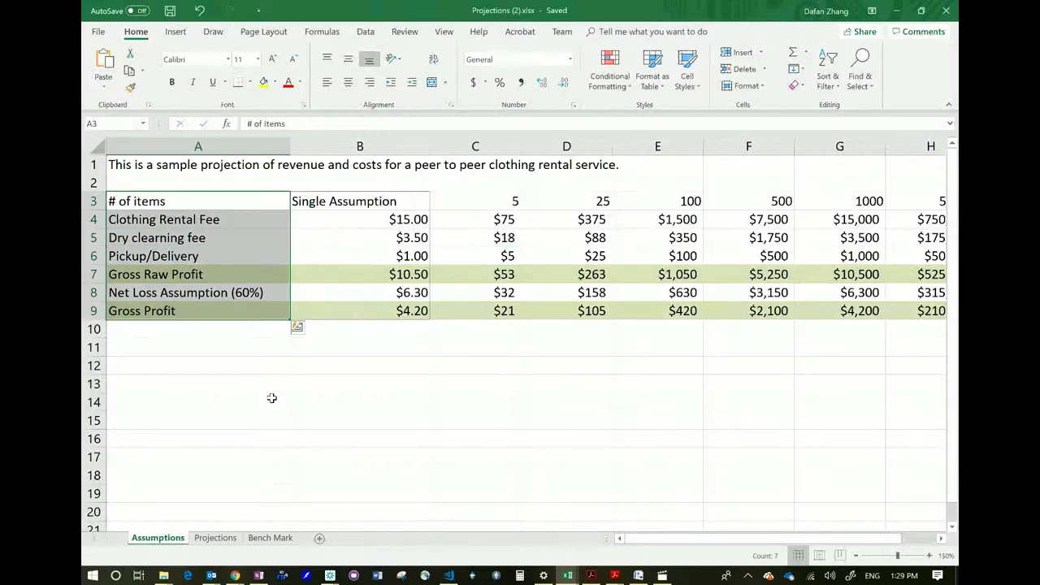
click(173, 225)
click(320, 213)
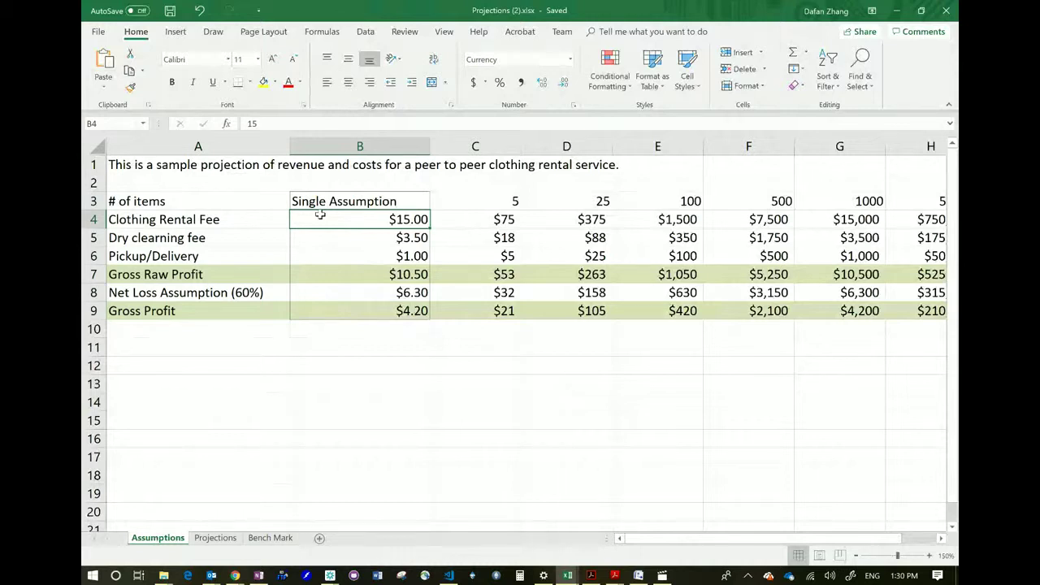
text(20)
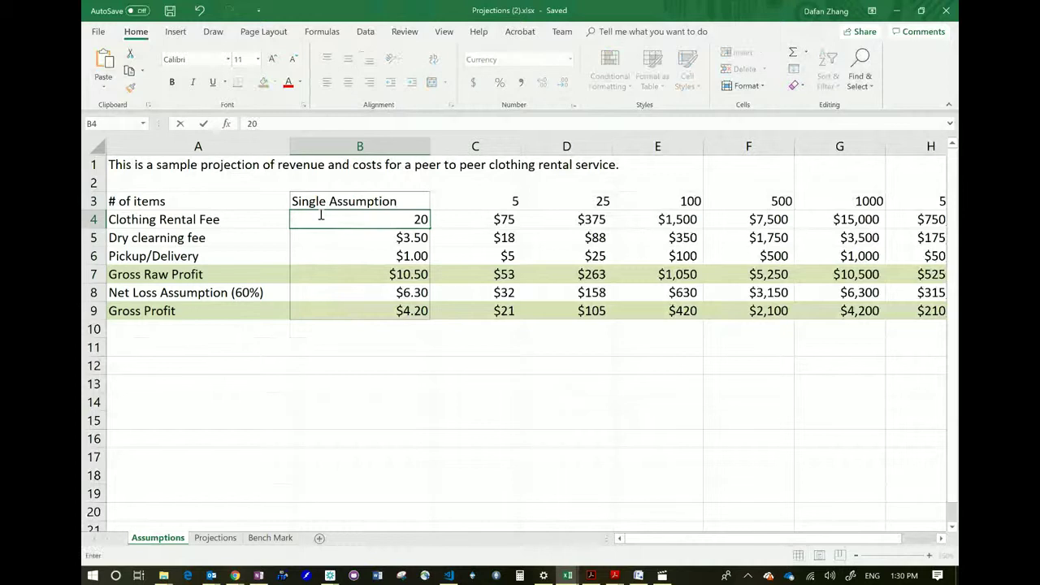
key(Return)
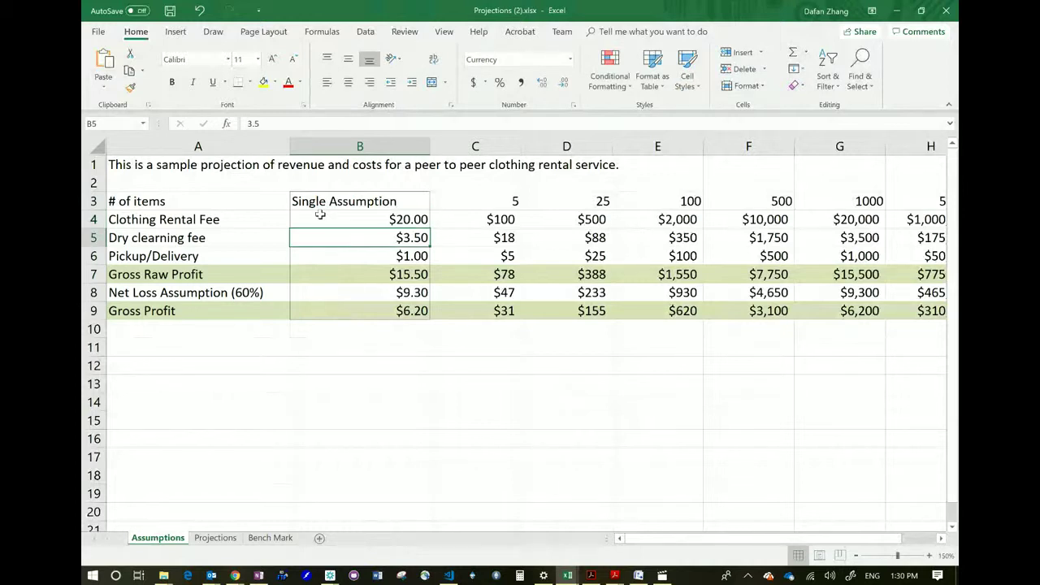
click(506, 218)
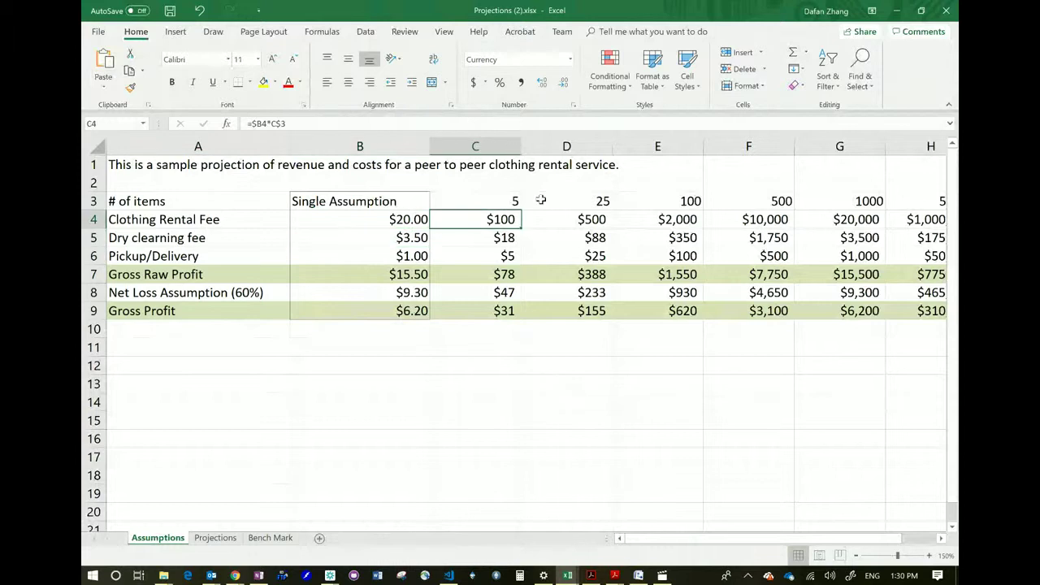
click(591, 215)
click(660, 221)
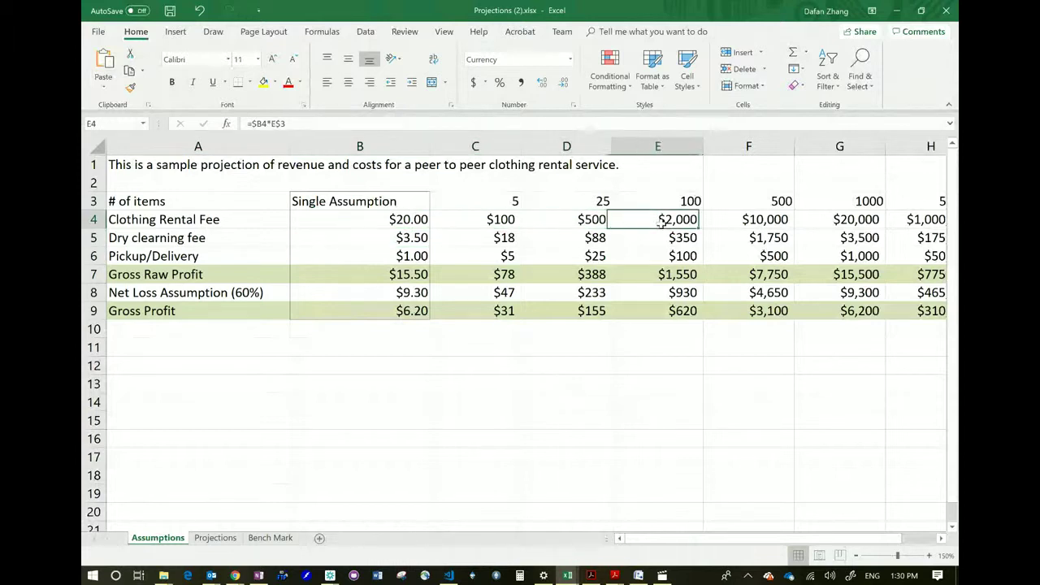
click(770, 227)
key(Right)
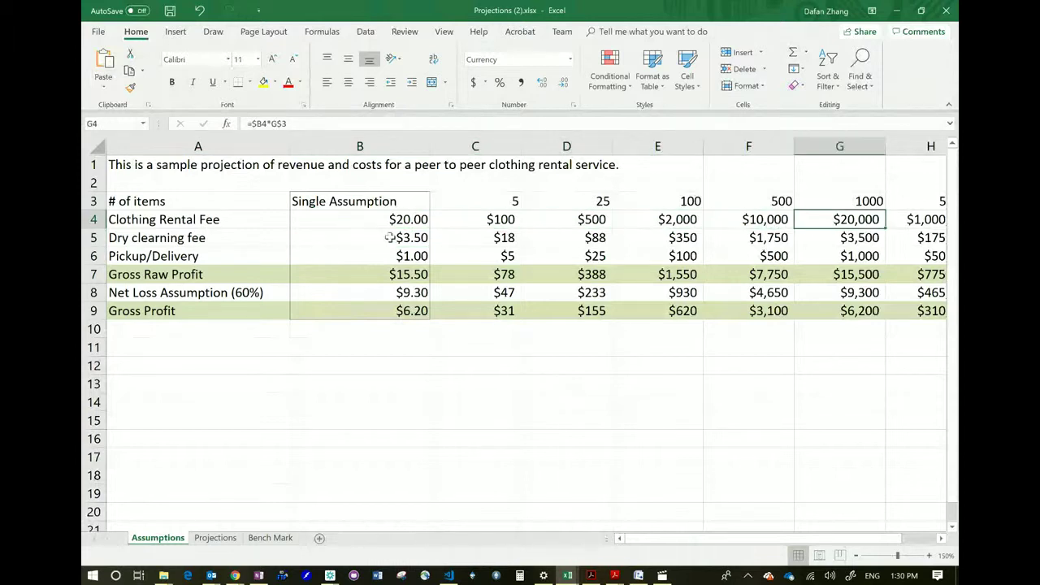
Set the single assumption for Clothing Rental Fee to 10 and check the fee for 5 items
click(367, 210)
text(10)
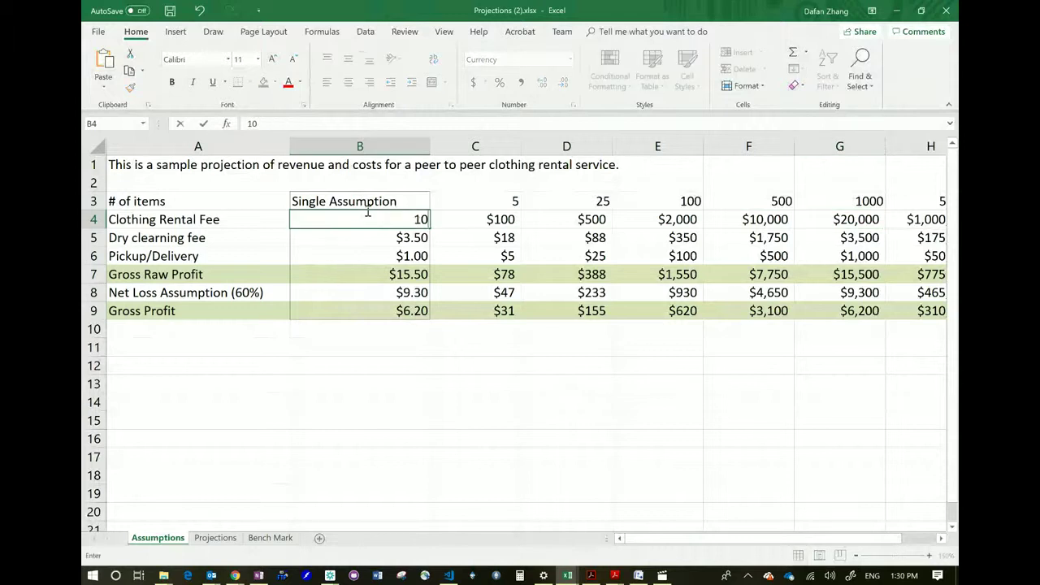
click(492, 253)
click(479, 218)
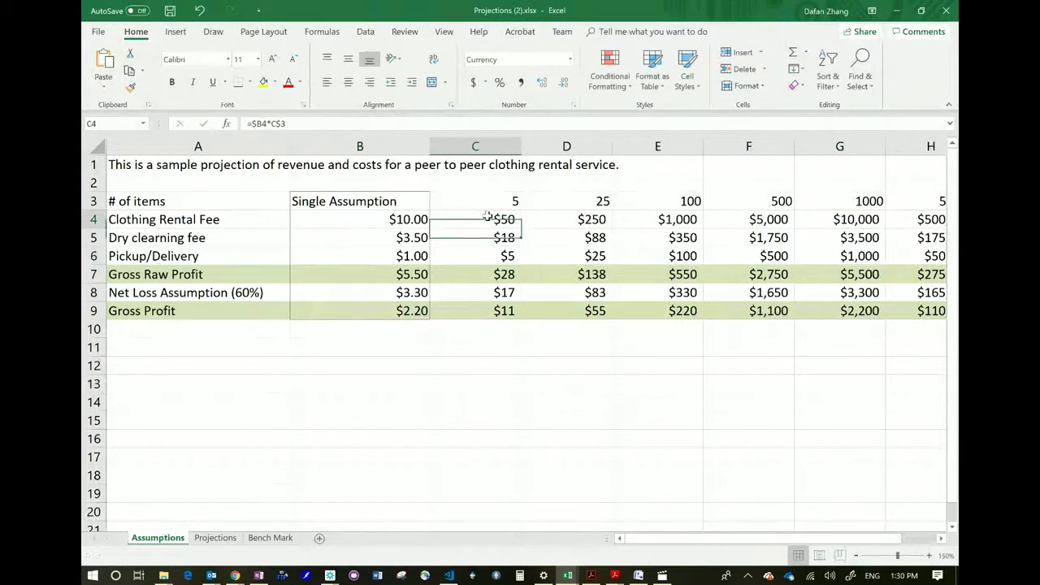
click(93, 219)
Set the single assumption for Clothing Rental Fee to 15
drag(360, 200, 363, 305)
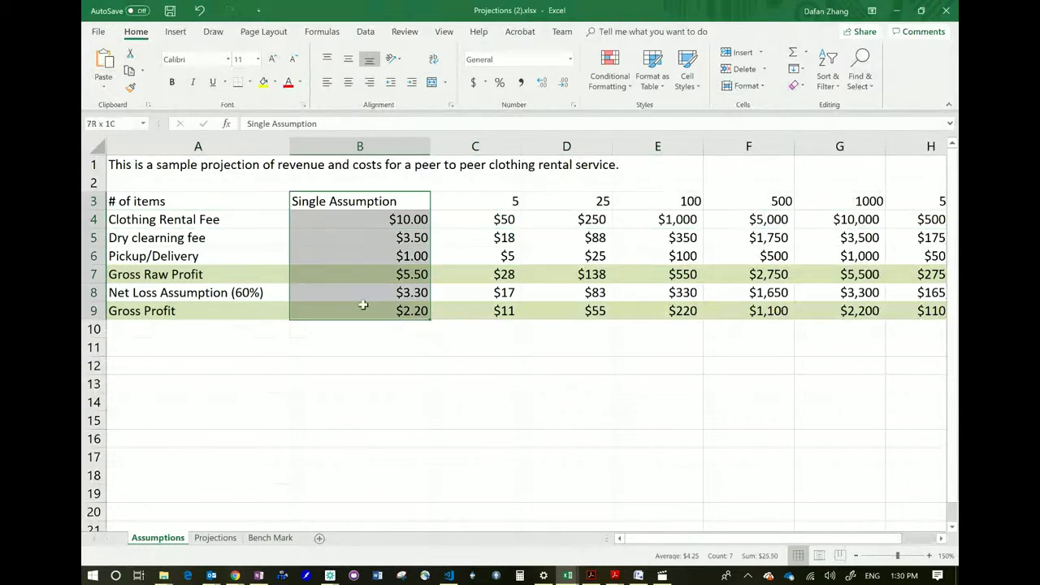
click(368, 237)
click(375, 217)
text(15)
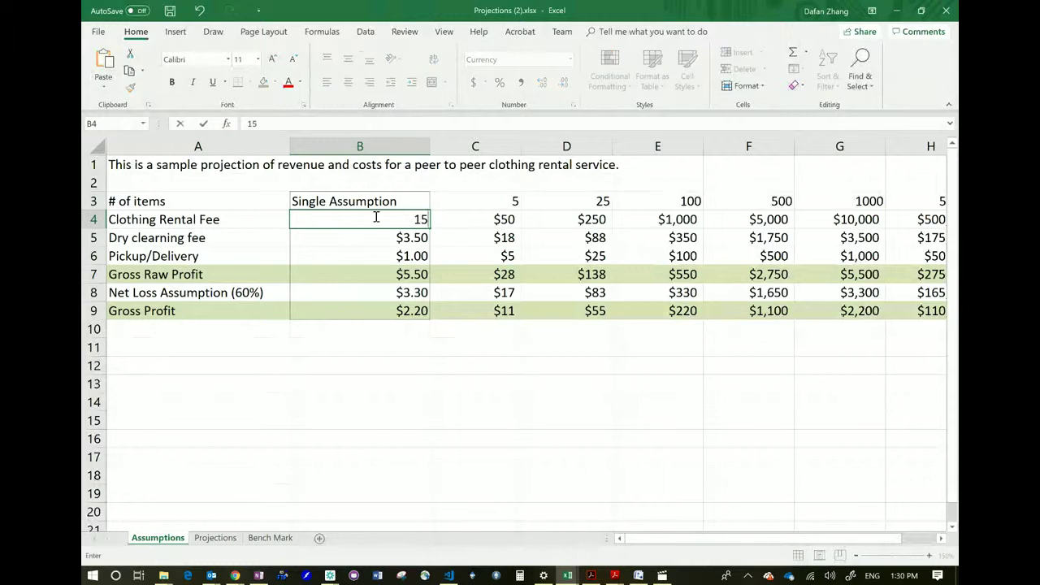
key(Return)
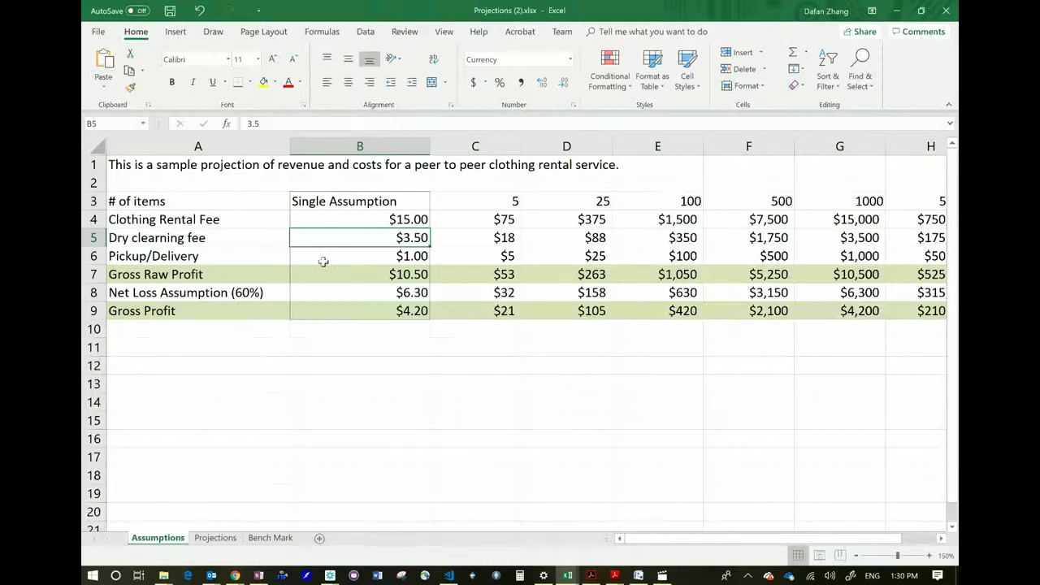
Examine the dry cleaning and pickup/delivery costs and the Gross Raw Profit formula in the Single Assumption column
click(362, 260)
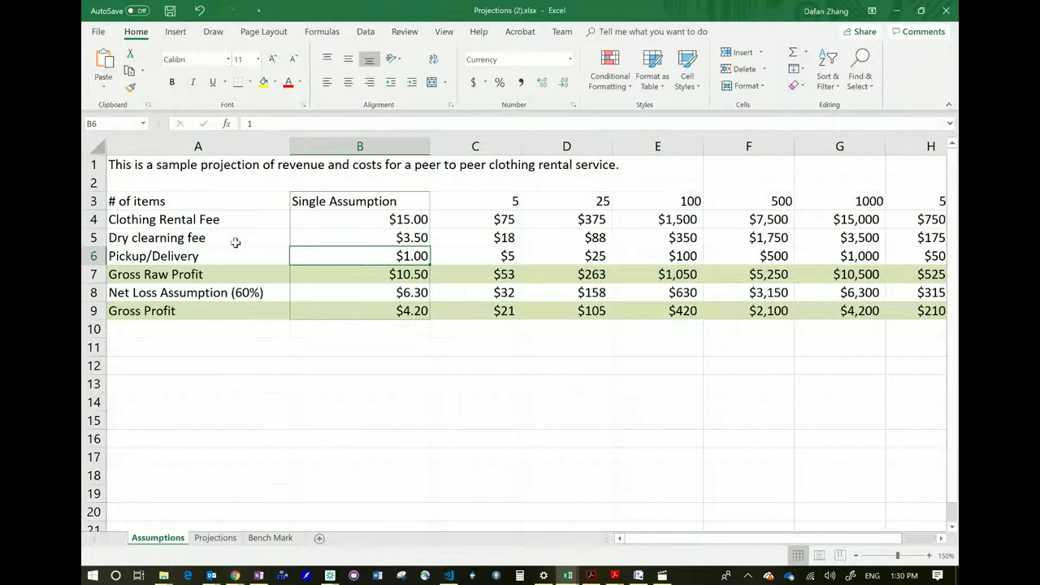
drag(235, 239, 327, 255)
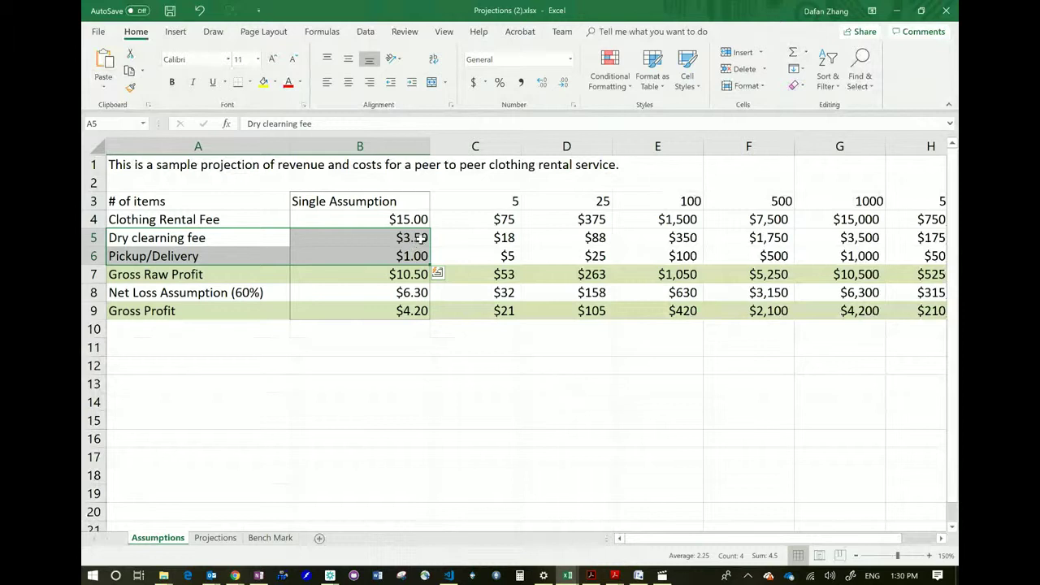
click(411, 275)
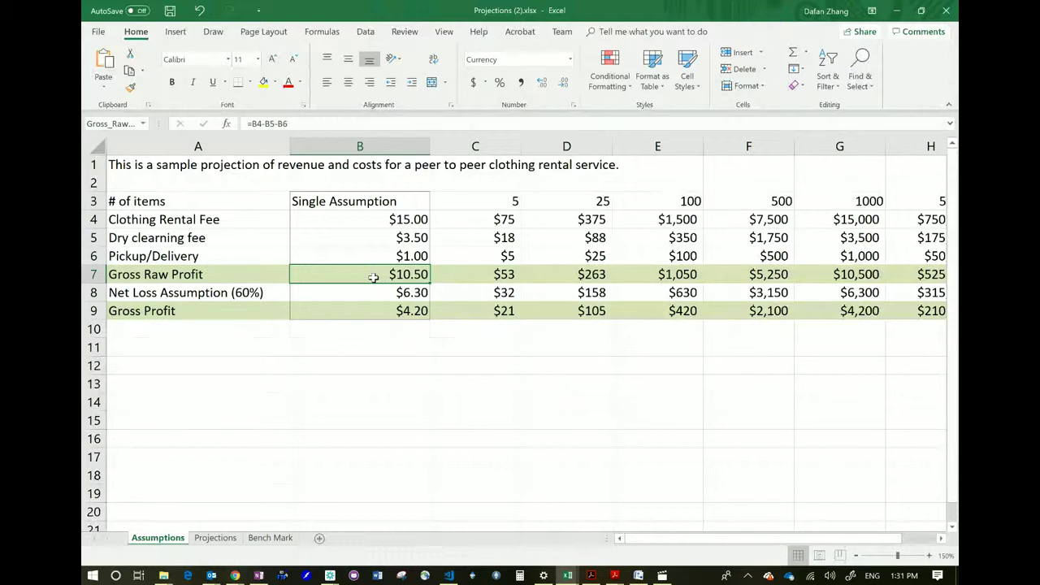
drag(390, 234, 405, 265)
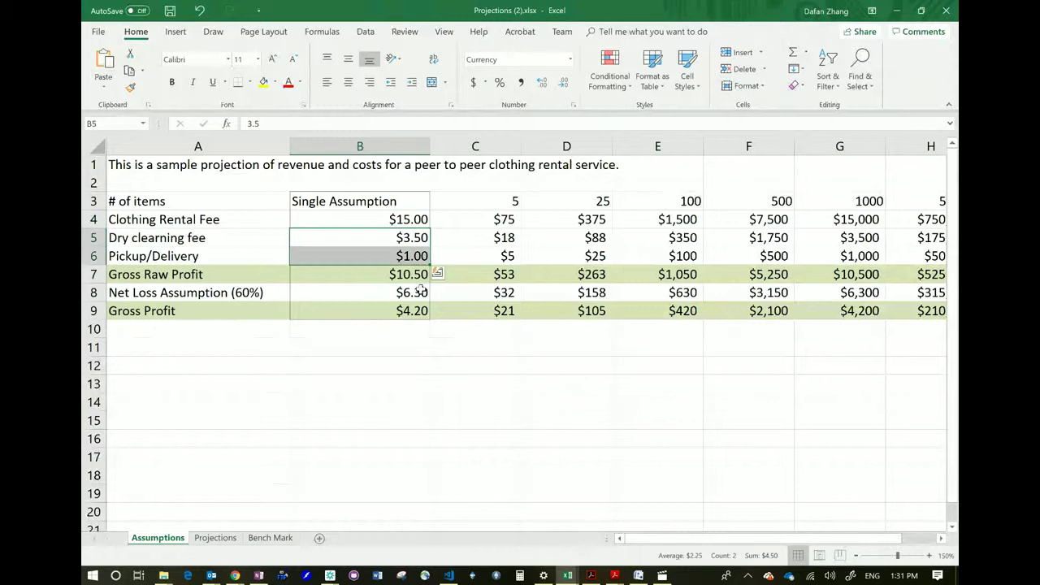
click(421, 277)
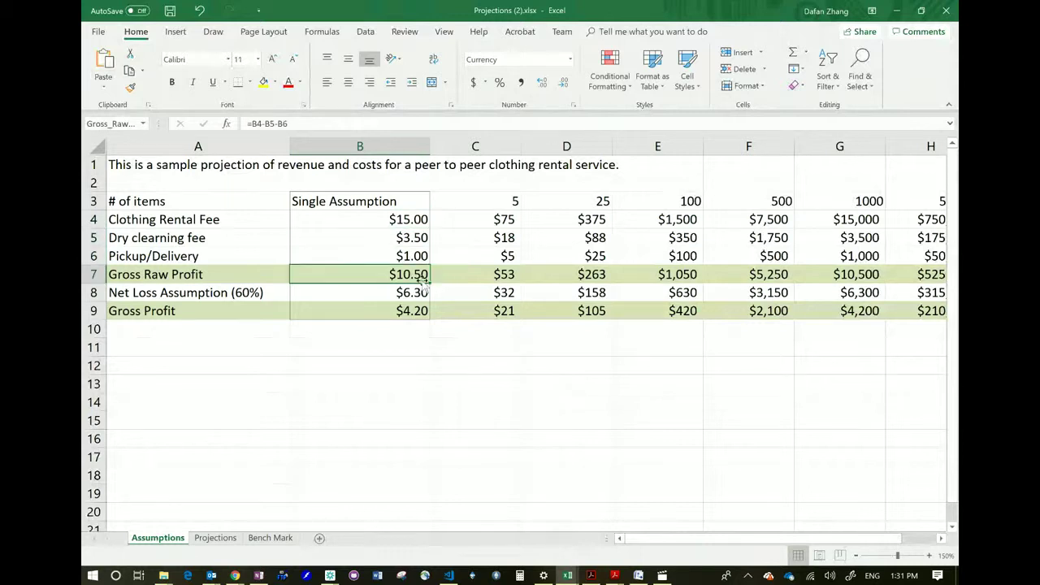
Examine how the Net Loss Assumption (60%) and Gross Profit formulas derive from Gross Raw Profit in the Single Assumption column
click(243, 292)
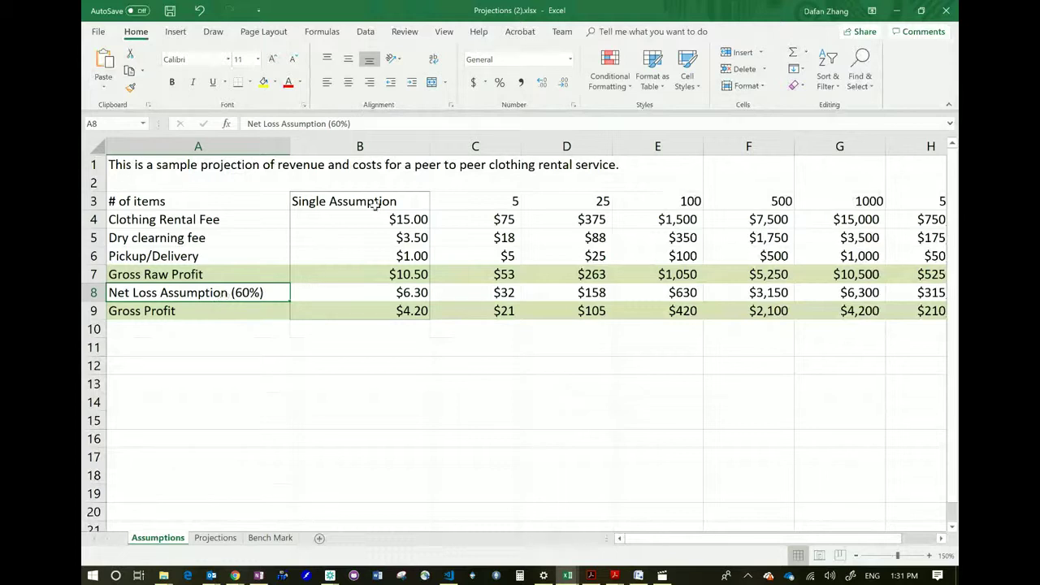
click(381, 224)
drag(381, 229, 393, 292)
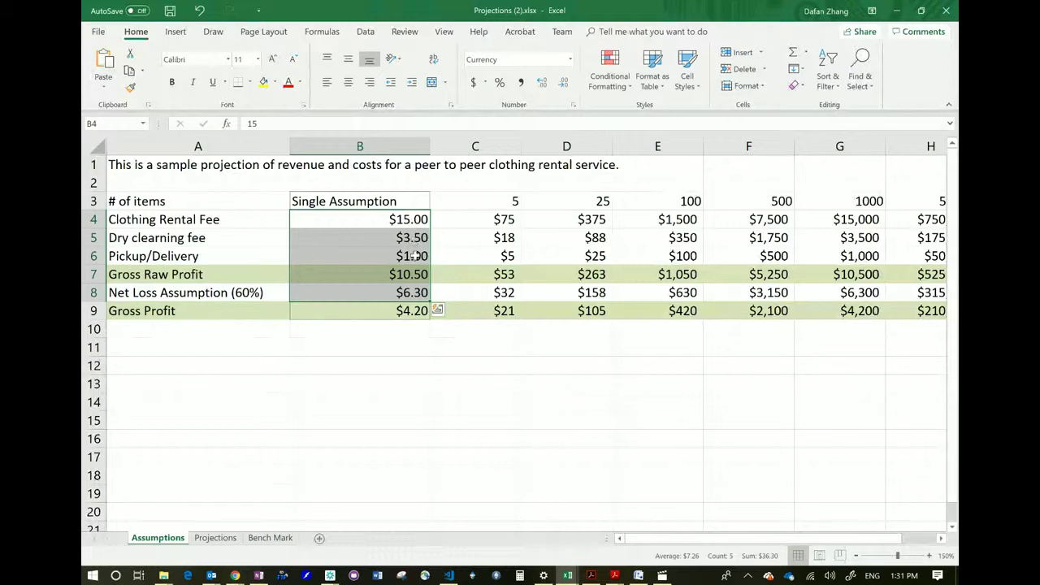
click(413, 273)
click(416, 293)
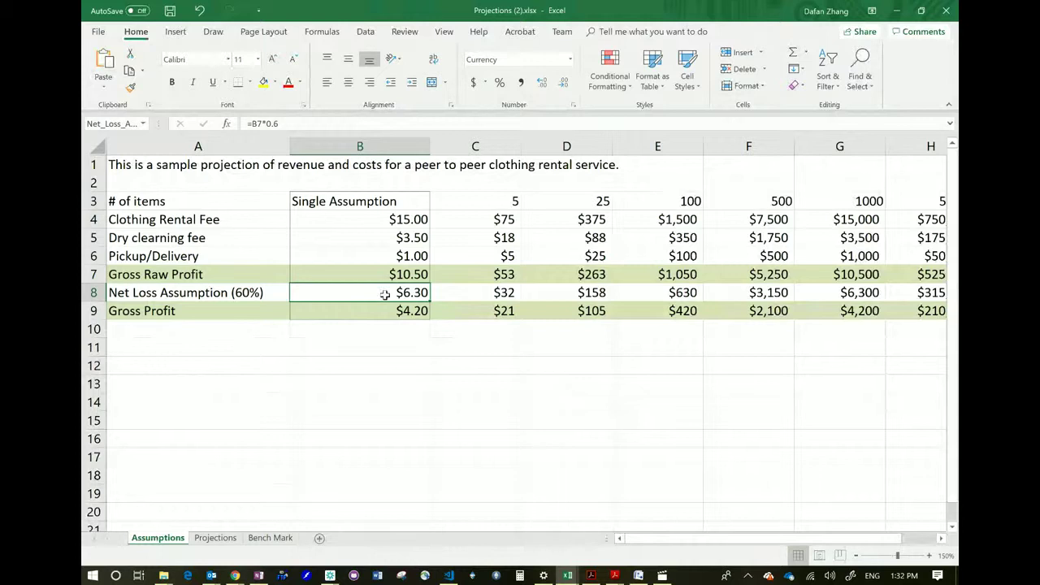
click(387, 309)
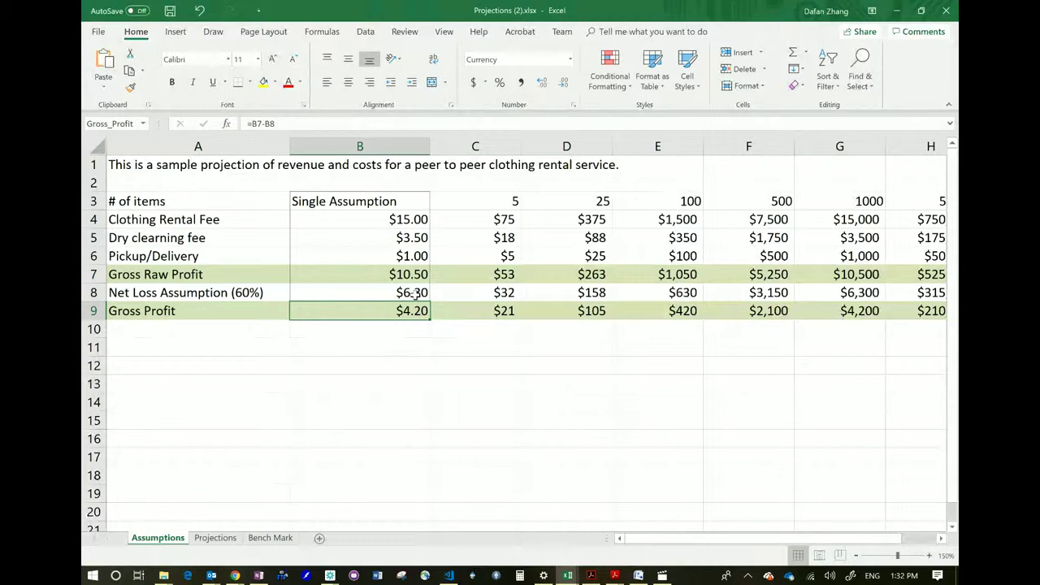
click(414, 294)
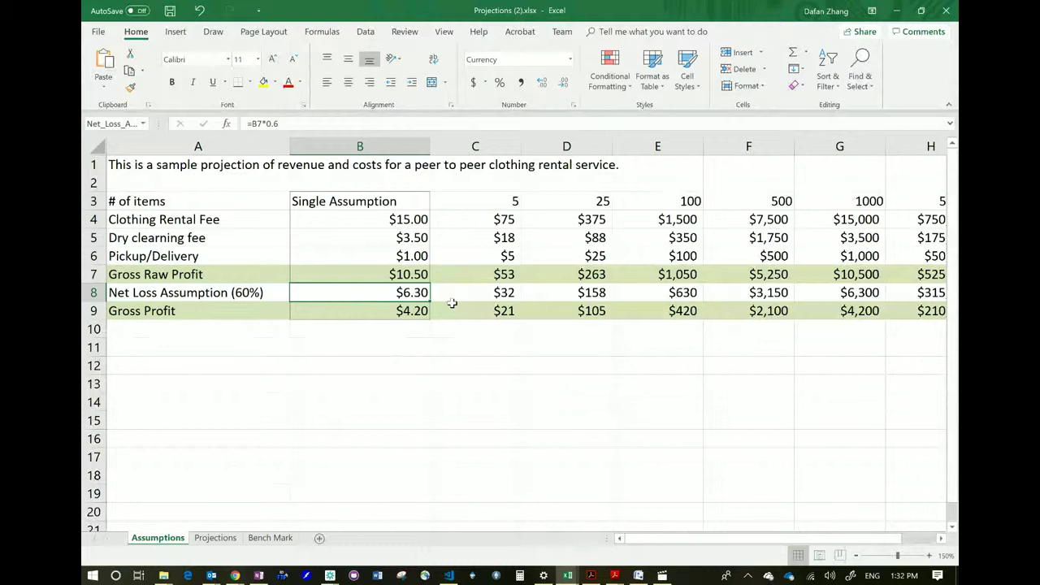
click(402, 312)
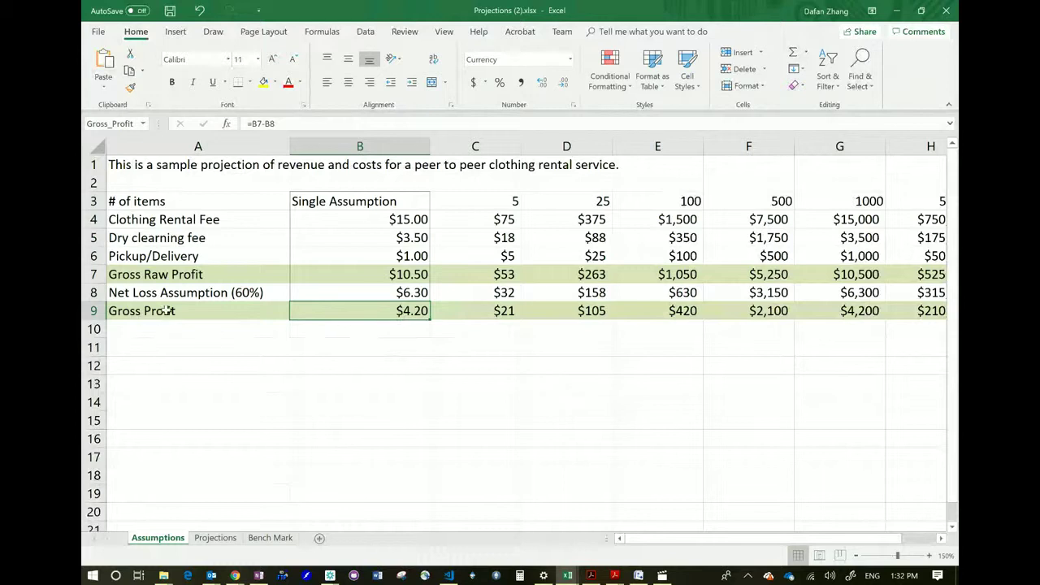
Review the Gross Profit row across all item quantities, out to the 50000 and 10000 columns
click(134, 314)
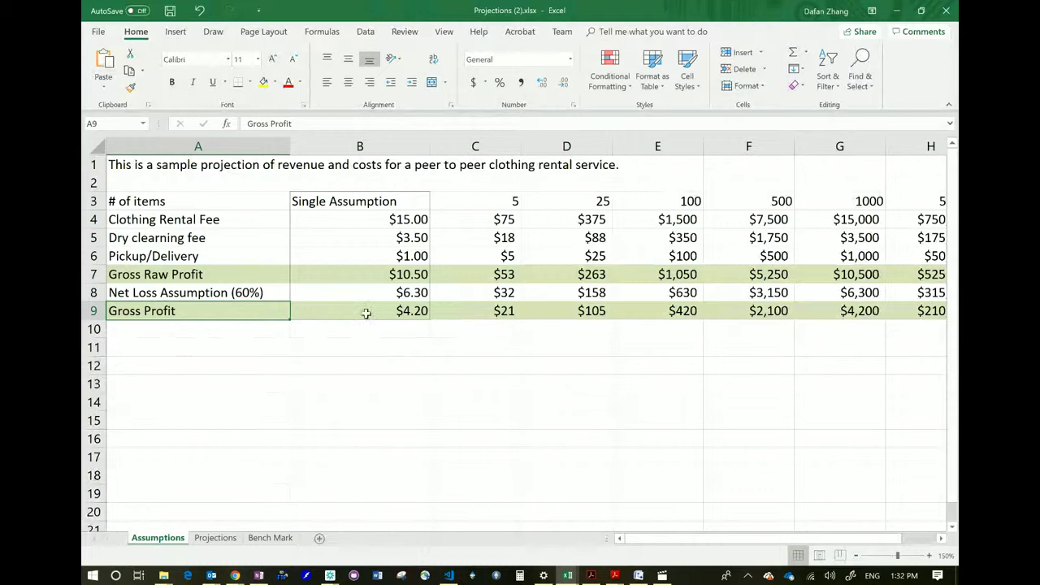
click(465, 310)
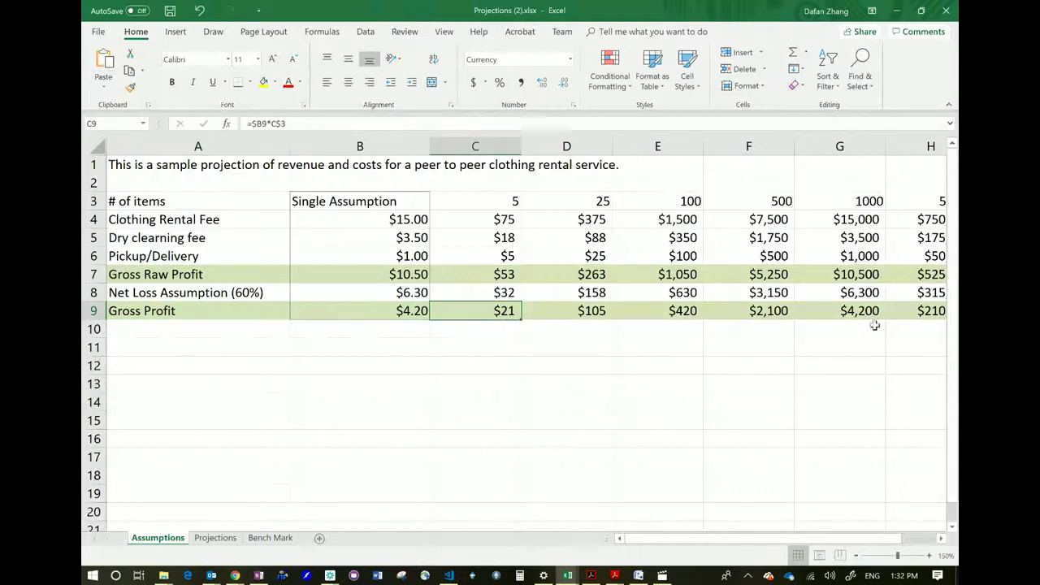
click(912, 311)
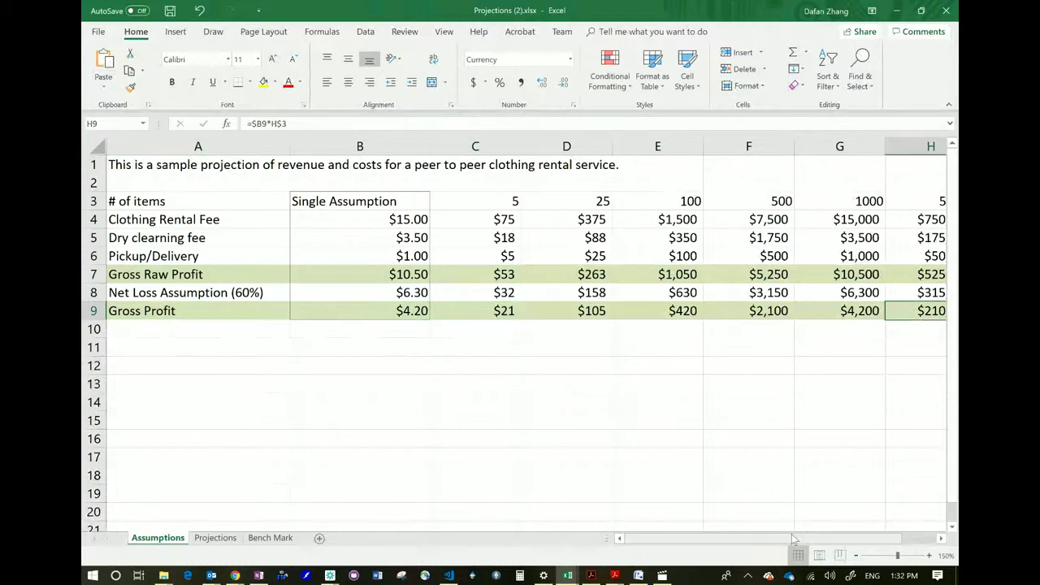
drag(792, 537, 837, 539)
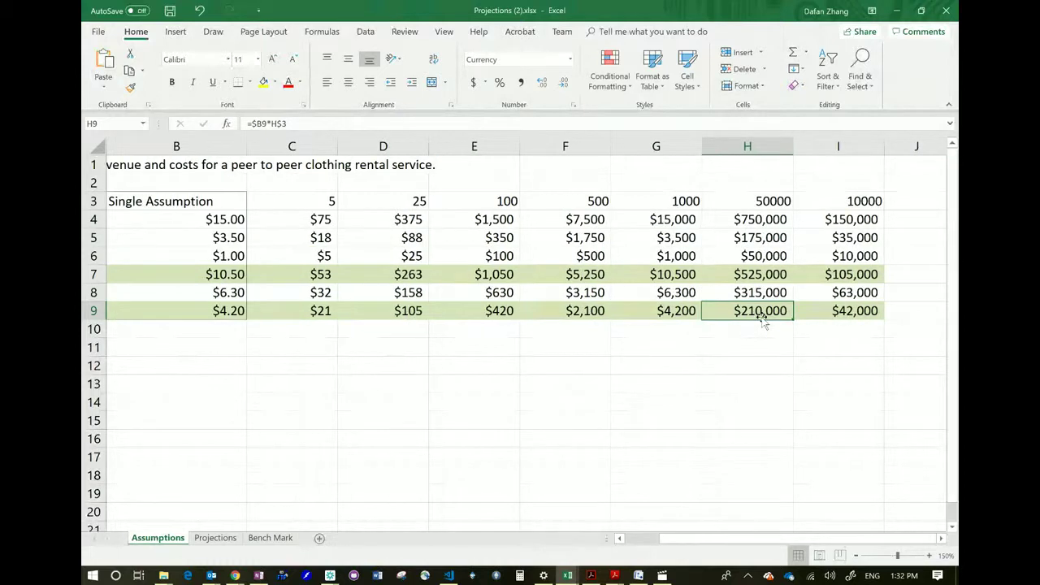
drag(808, 540, 774, 540)
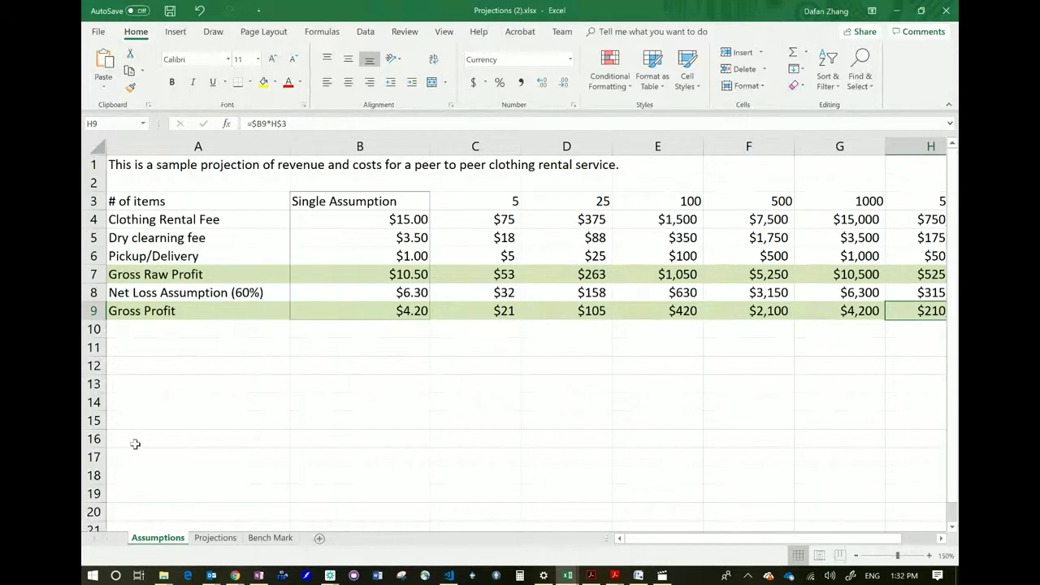
Open the Projections sheet, enlarge the view to 120%, and examine the Year 1 # of Rentals and Net Loss Assumption rows
click(216, 537)
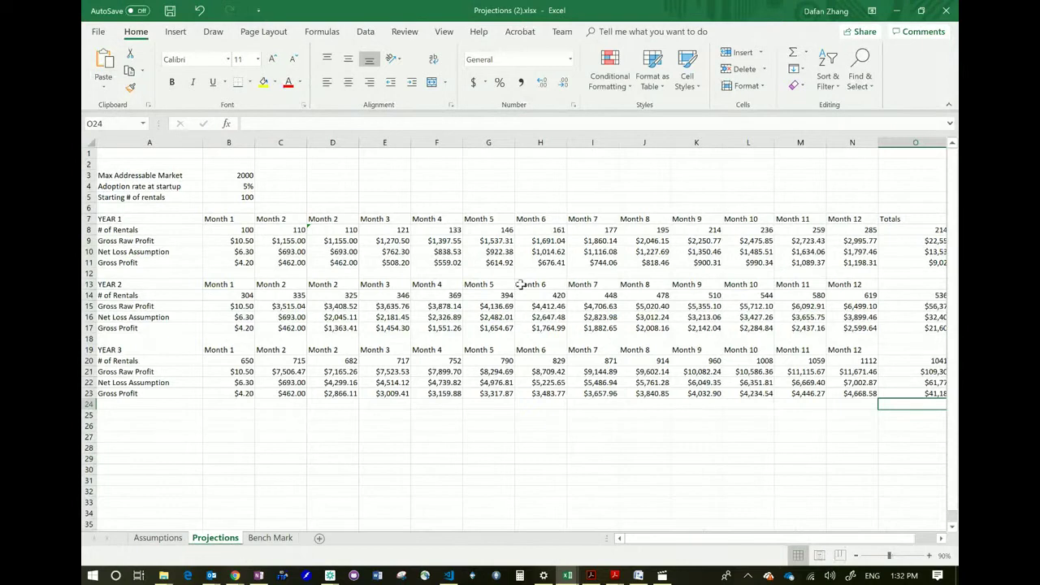
click(929, 555)
click(928, 554)
click(928, 554)
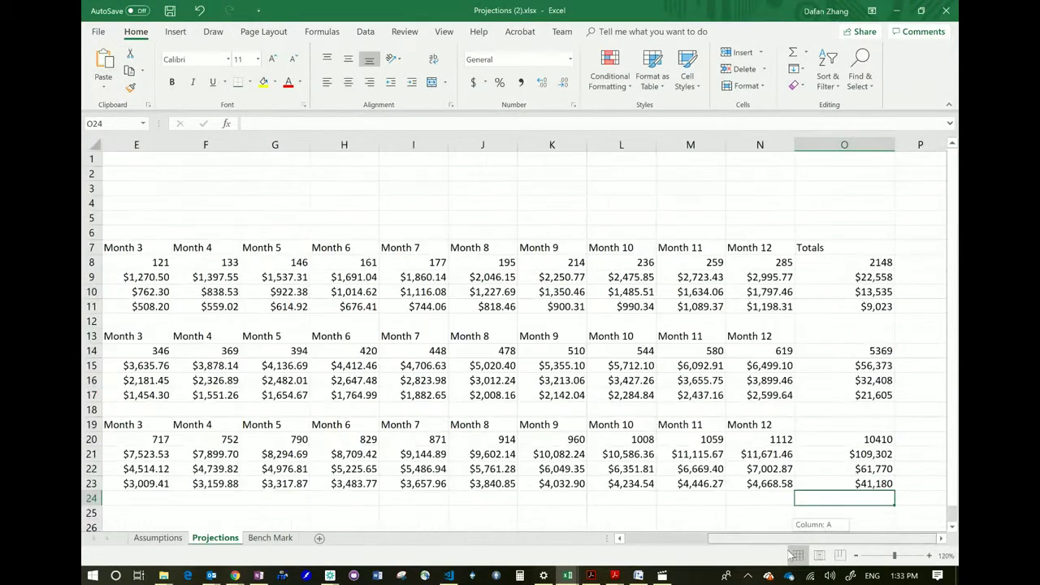
drag(787, 554, 784, 554)
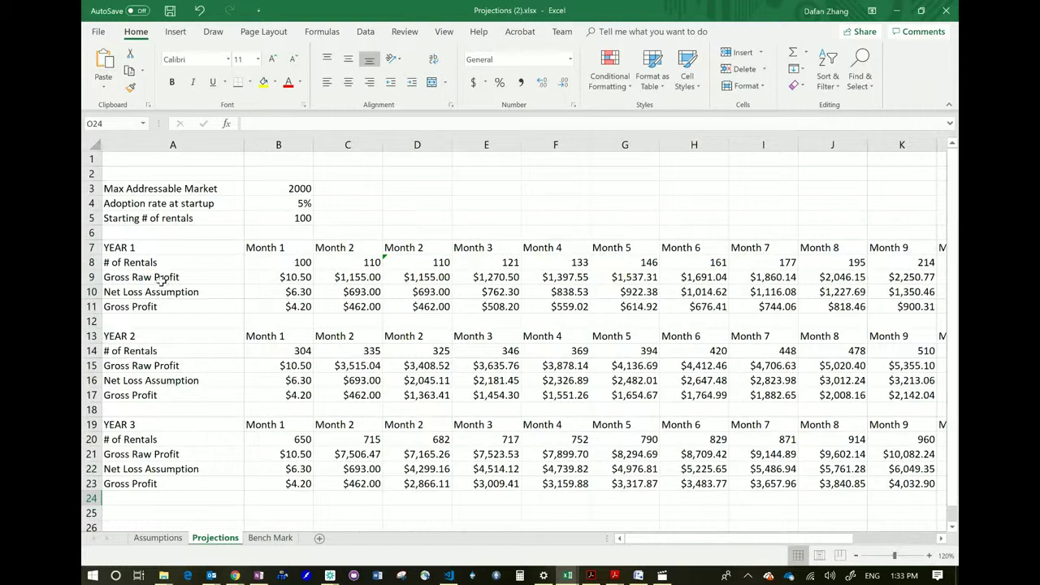
click(145, 262)
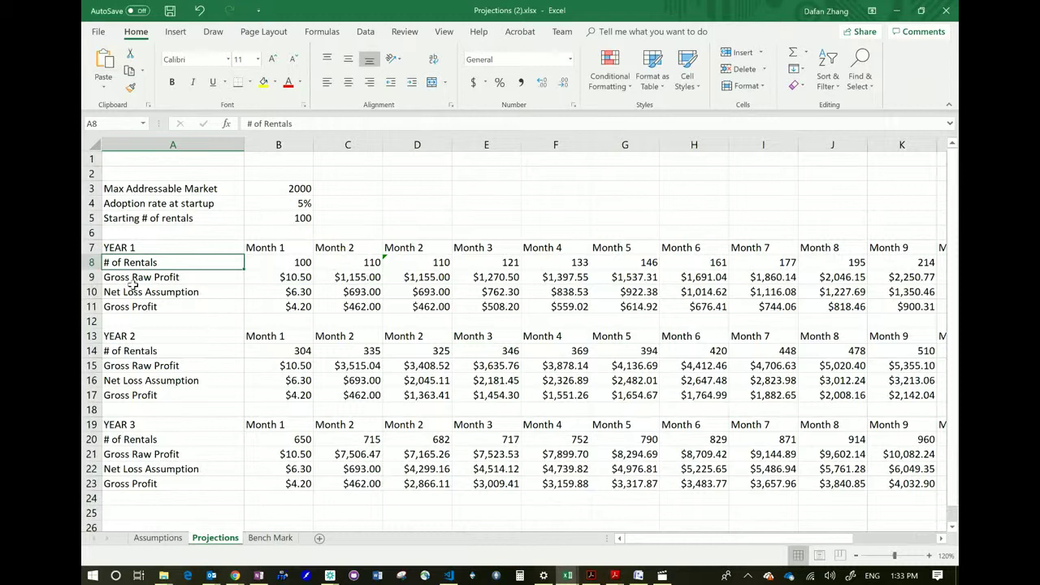
click(131, 296)
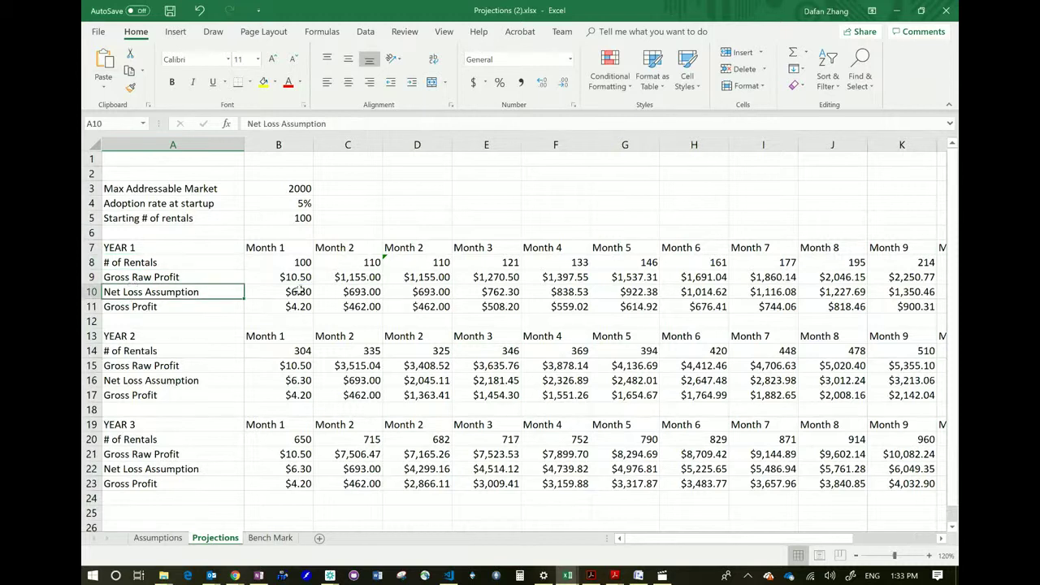
Compare the Year 1 Month 1 profit figures on the Projections sheet with the Single Assumption column on the Assumptions sheet
click(154, 310)
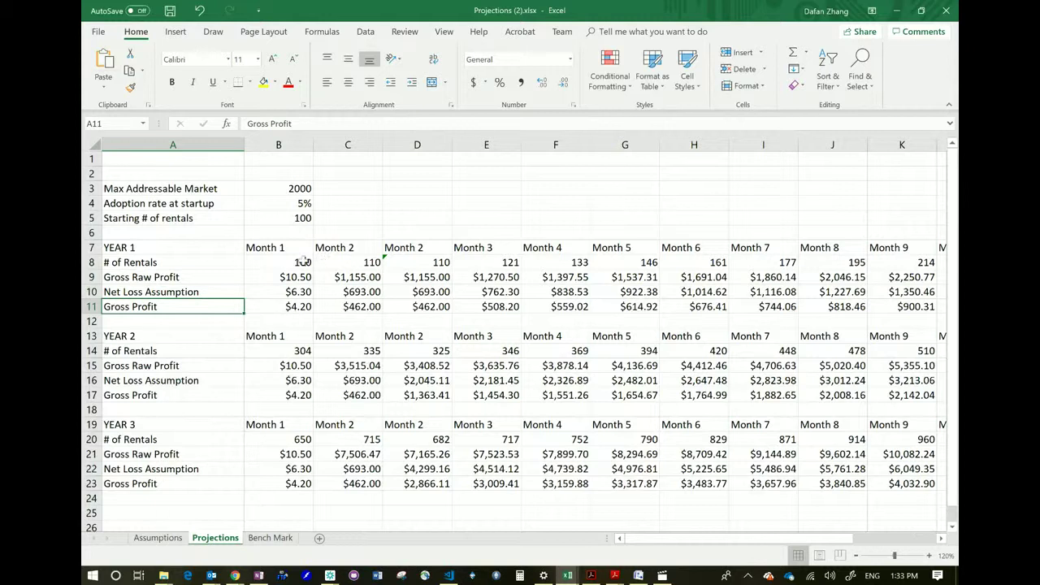
drag(303, 261, 297, 307)
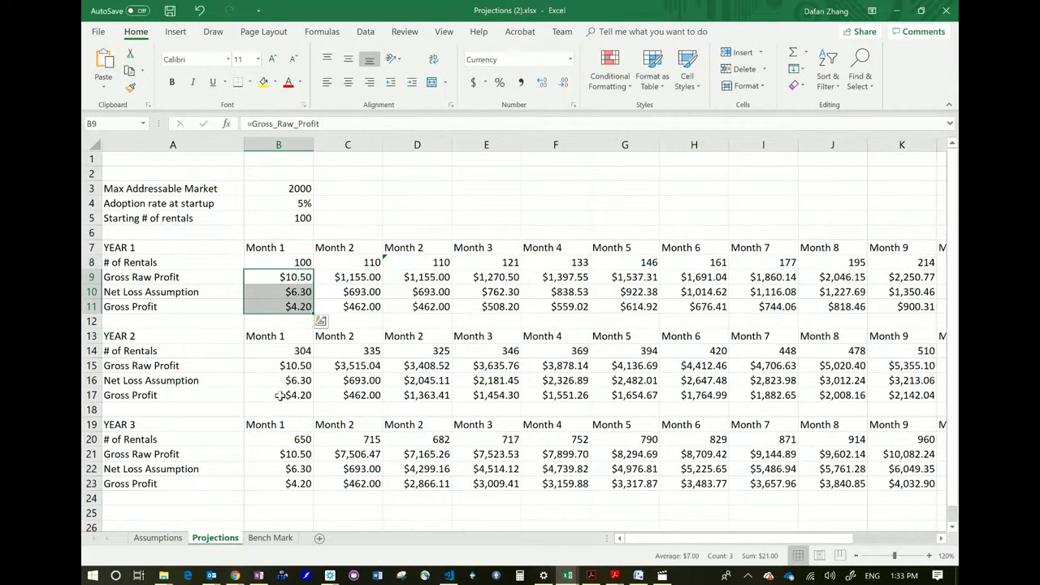
click(169, 540)
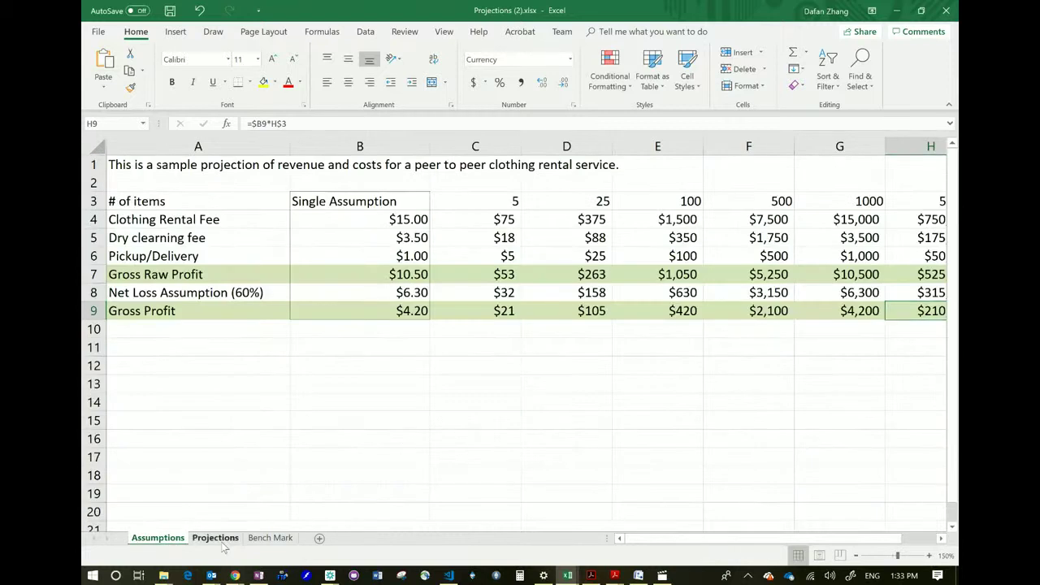
click(216, 540)
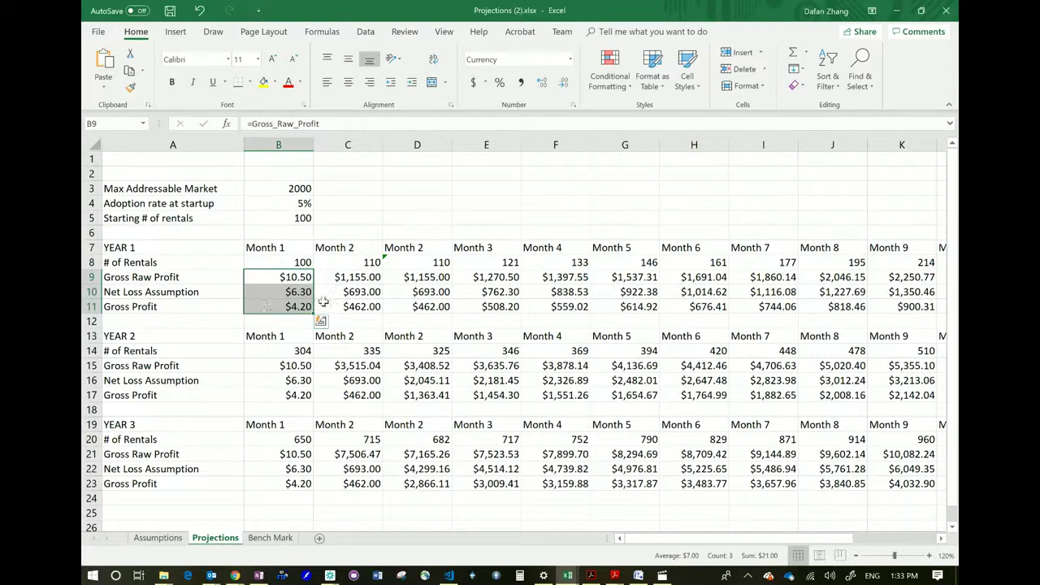
Examine how # of Rentals and Gross Raw Profit are calculated in the first two month columns of Year 1
click(284, 248)
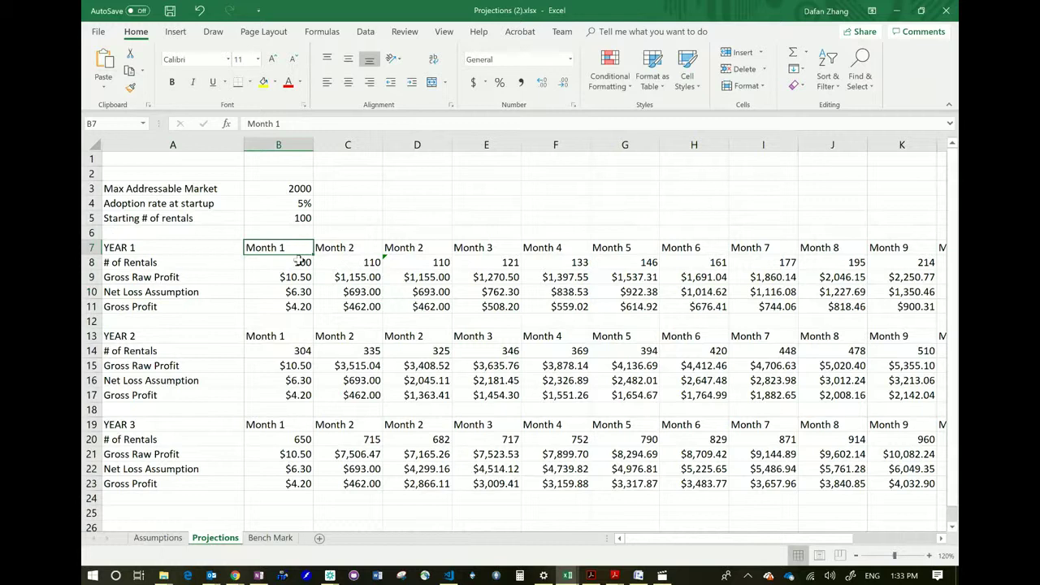
click(299, 262)
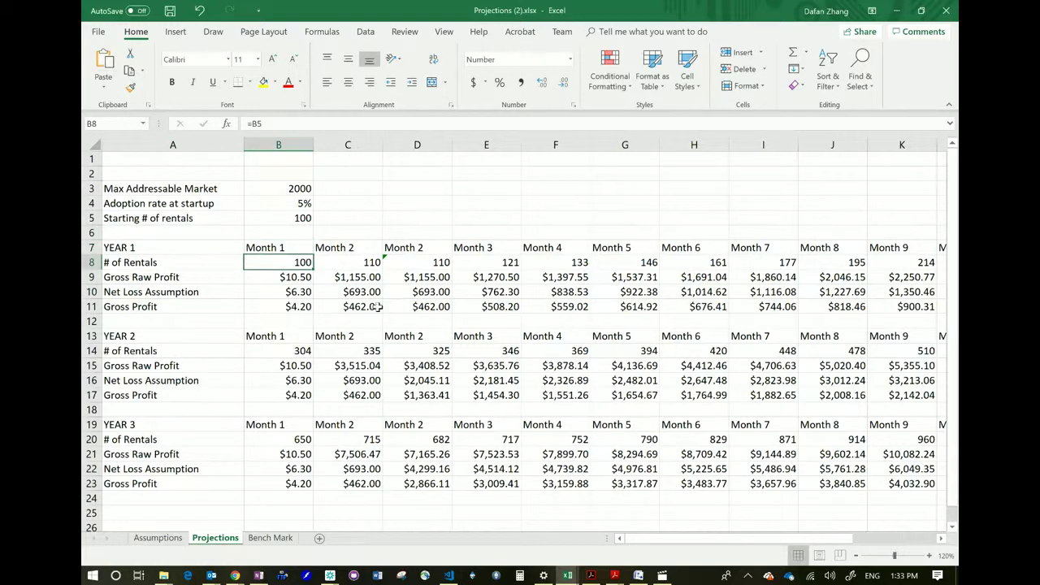
click(285, 277)
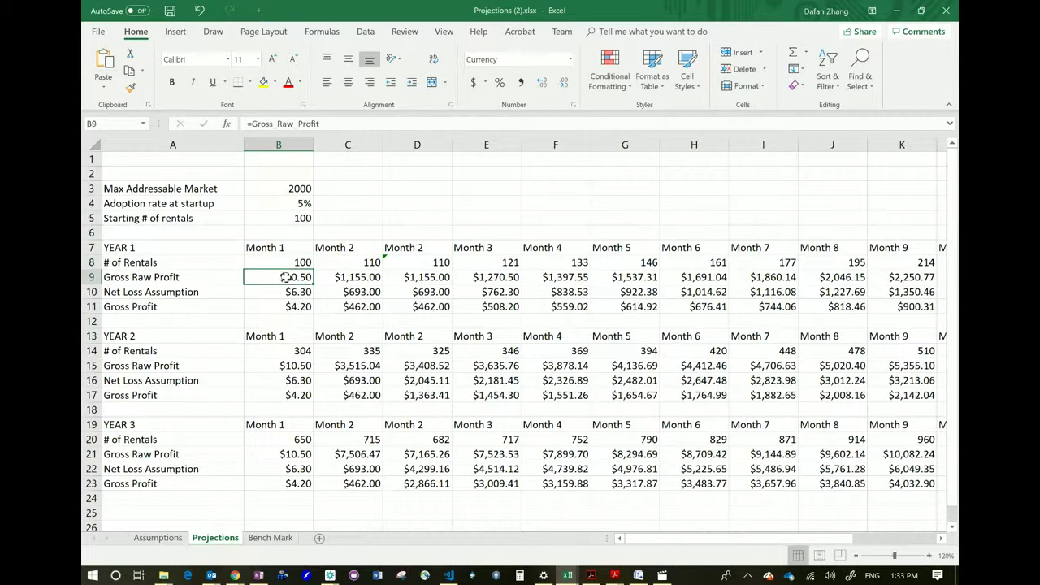
click(346, 264)
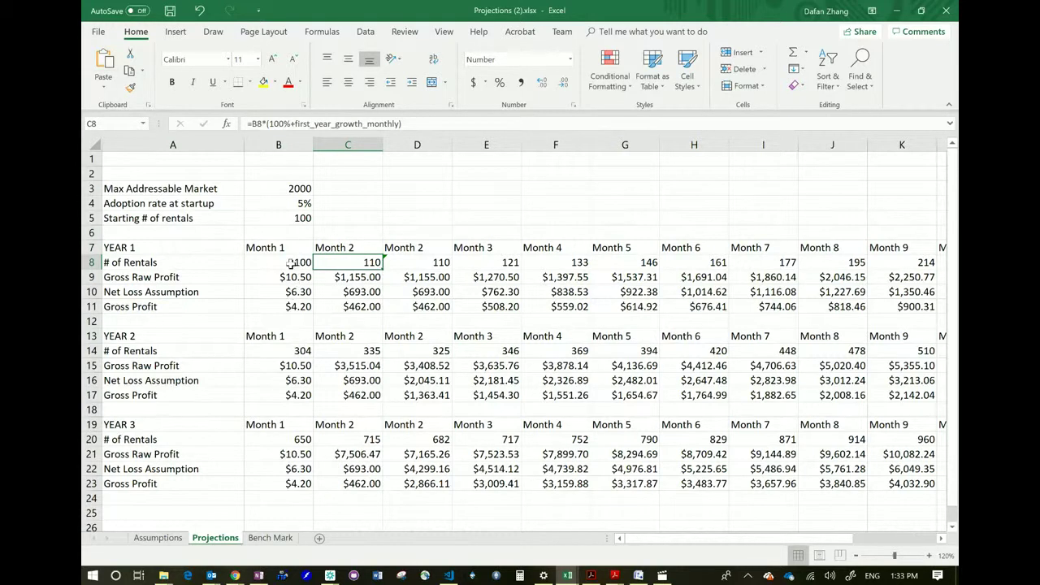
click(361, 279)
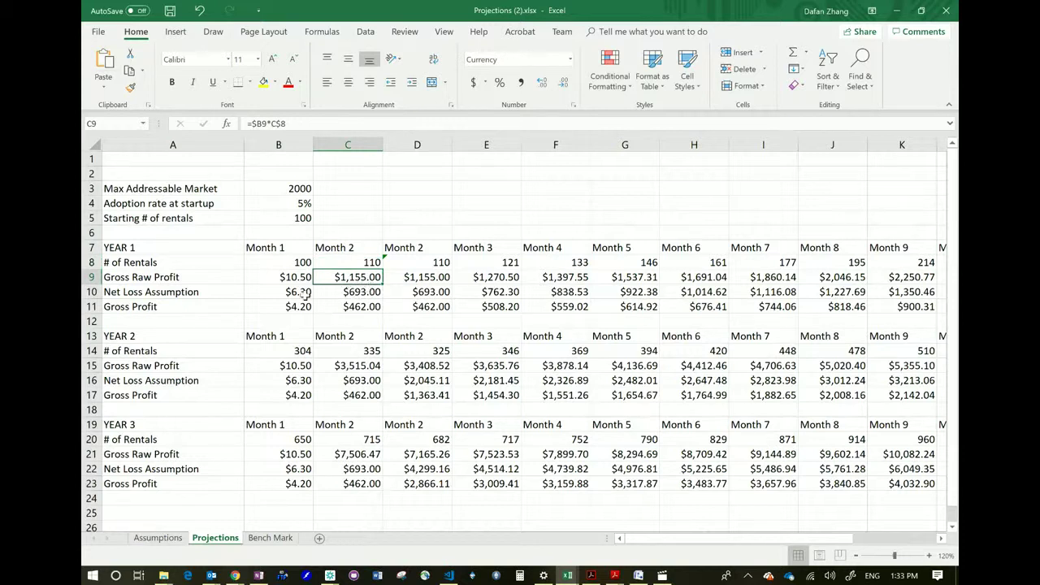
click(304, 282)
click(333, 278)
Examine how the Year 1 Net Loss Assumption and Gross Profit in column C derive from the per-item amounts and # of Rentals
click(363, 290)
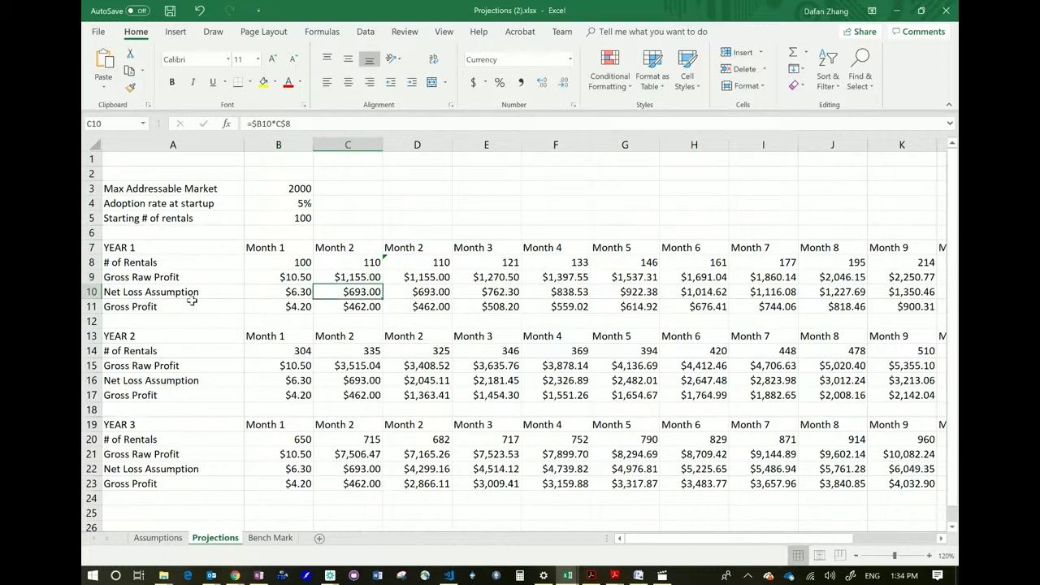
click(357, 307)
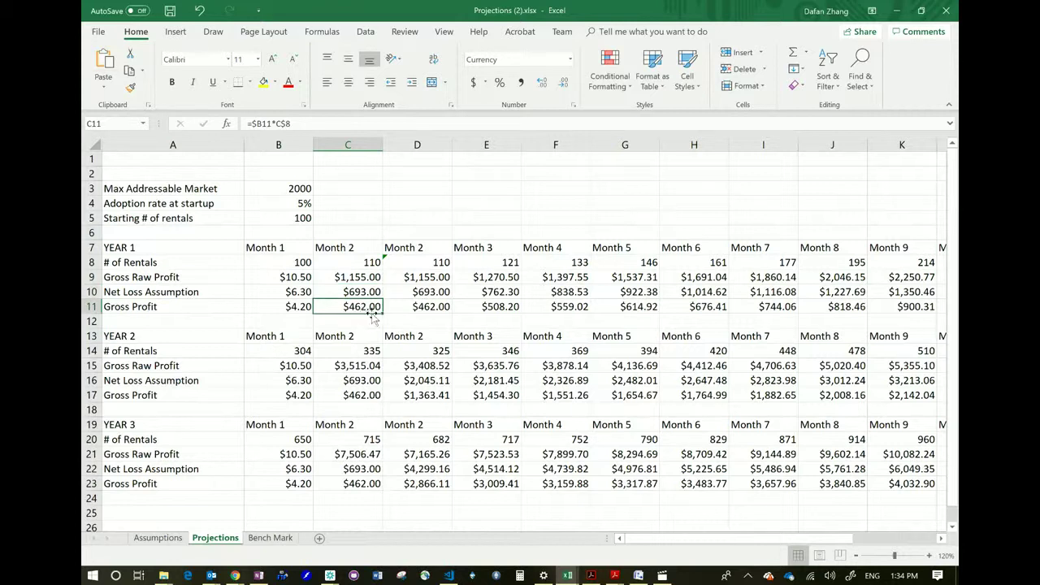
click(290, 309)
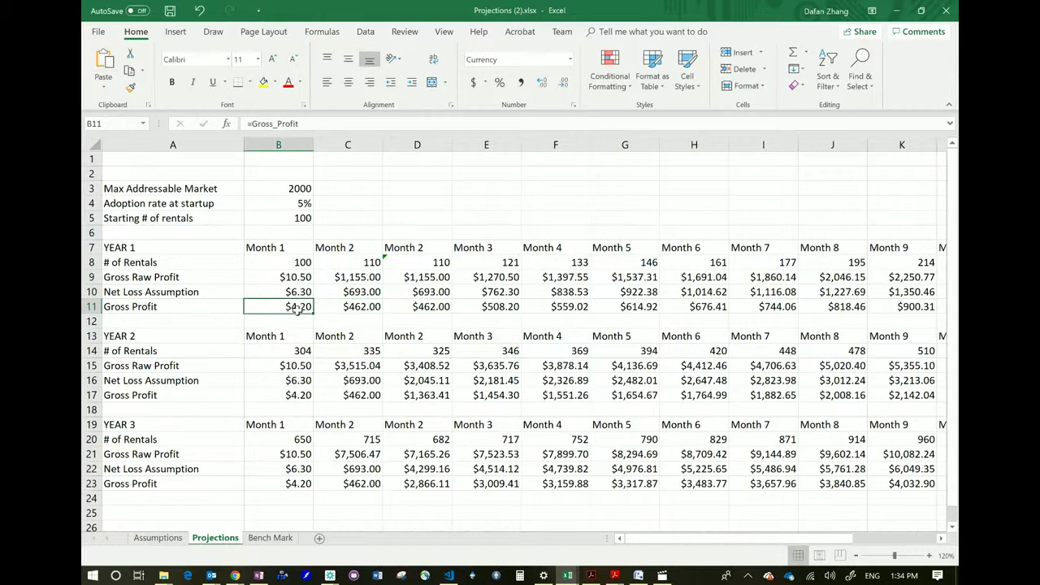
click(336, 306)
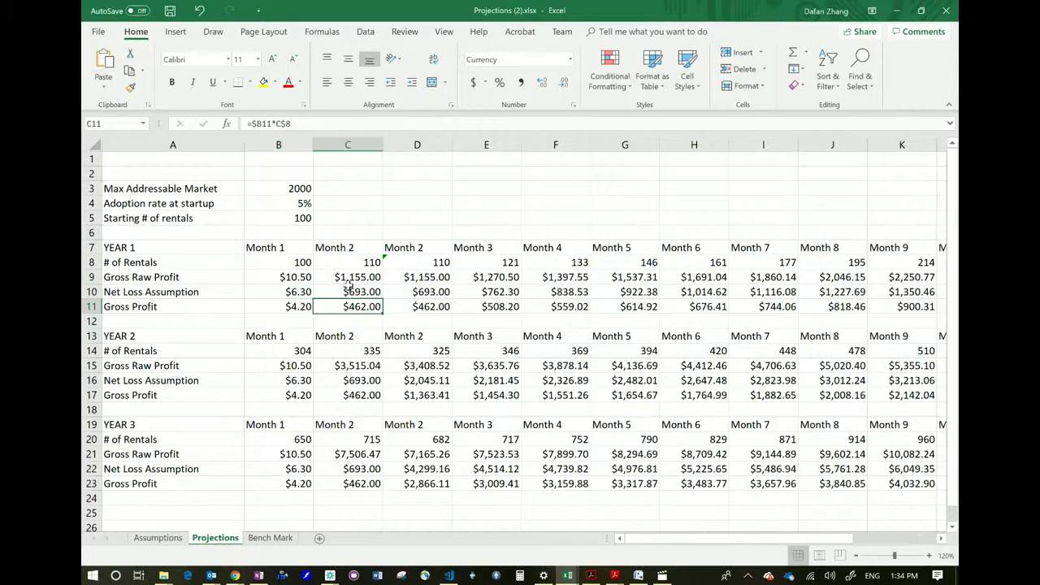
Trace the Year 1 starting rentals back to the Max Addressable Market, Adoption rate at startup and Starting # of rentals cells
click(304, 262)
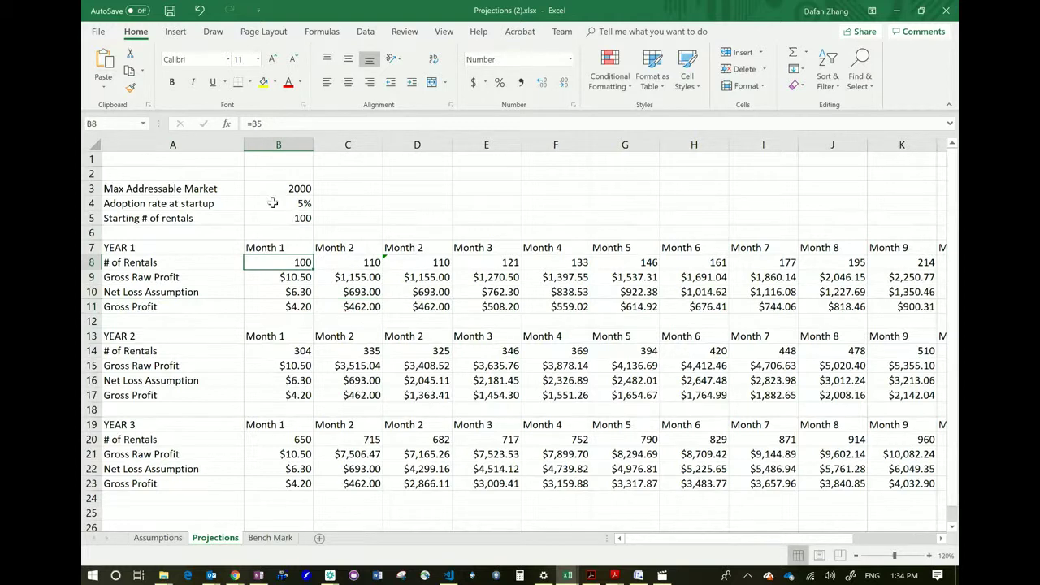
click(301, 190)
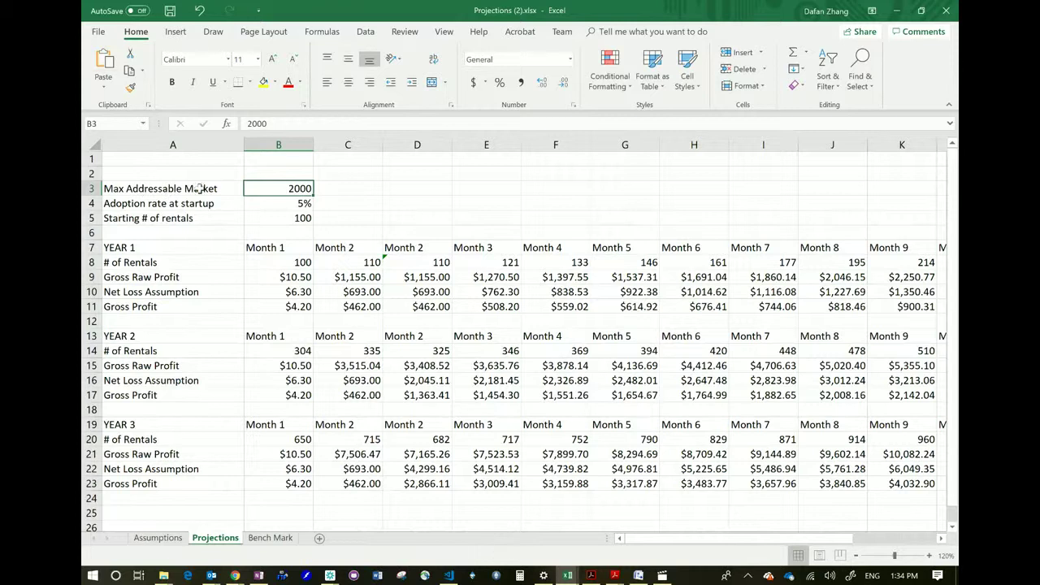
click(297, 204)
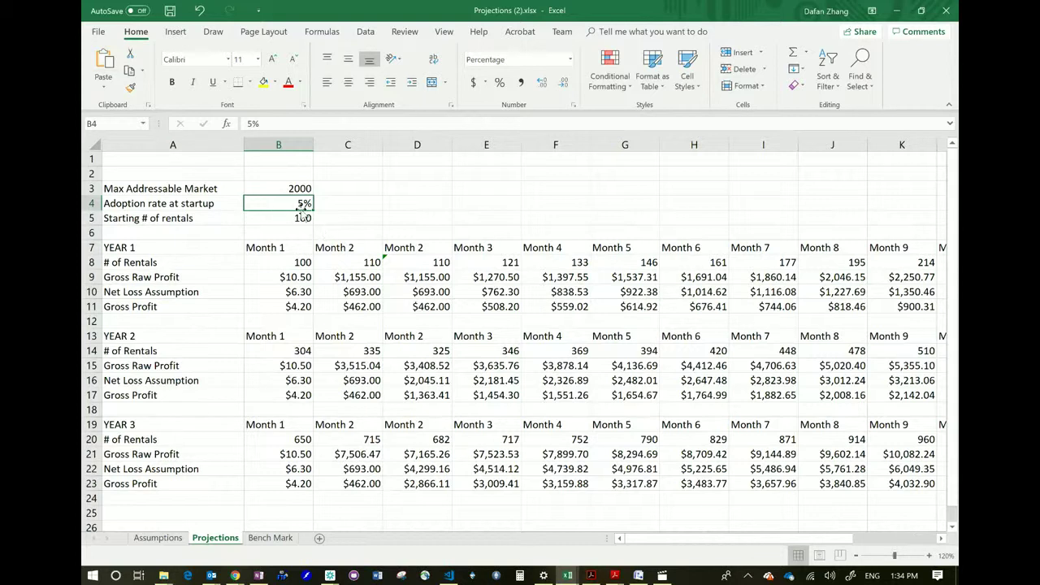
click(301, 216)
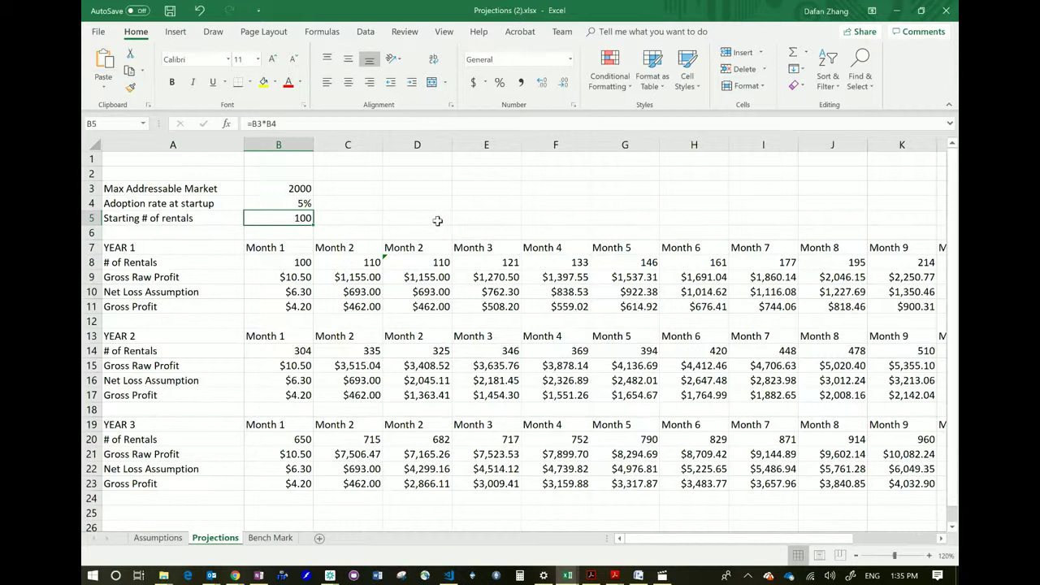
Test an Adoption rate at startup of 2%, followed by 3%, on the Projections sheet
click(309, 208)
text(2)
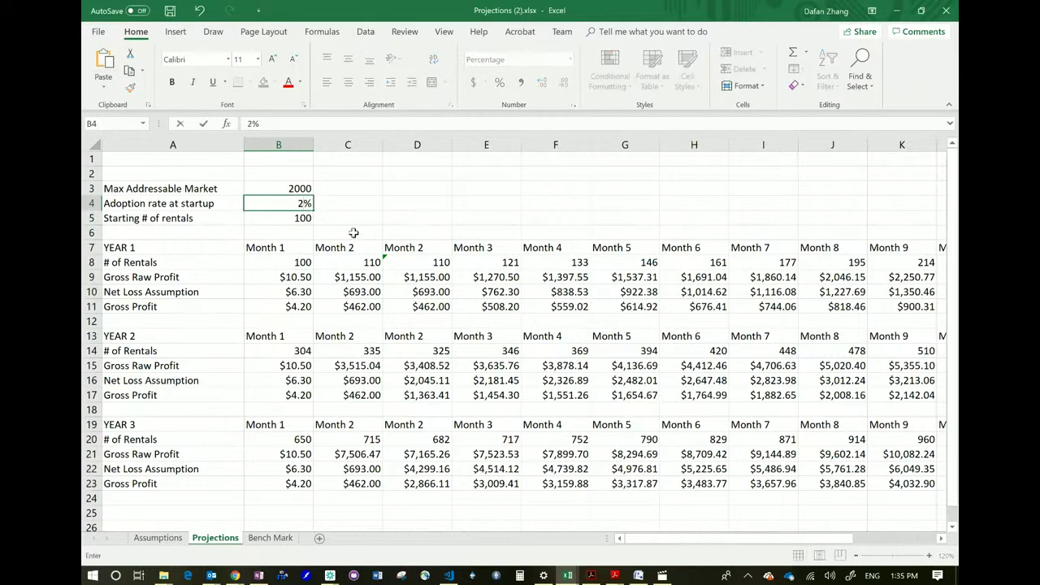
key(Return)
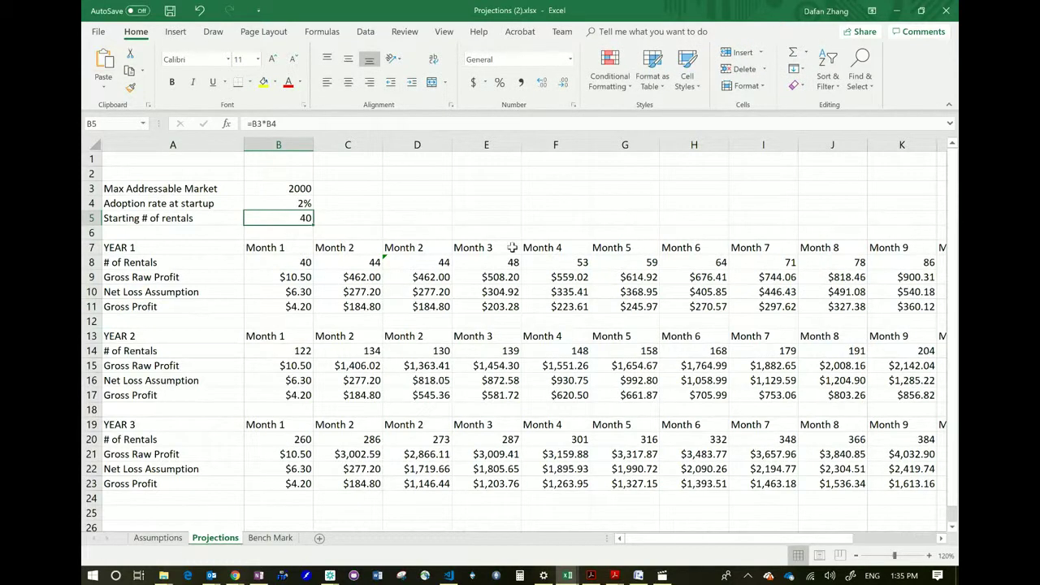
click(283, 205)
text(3)
key(Return)
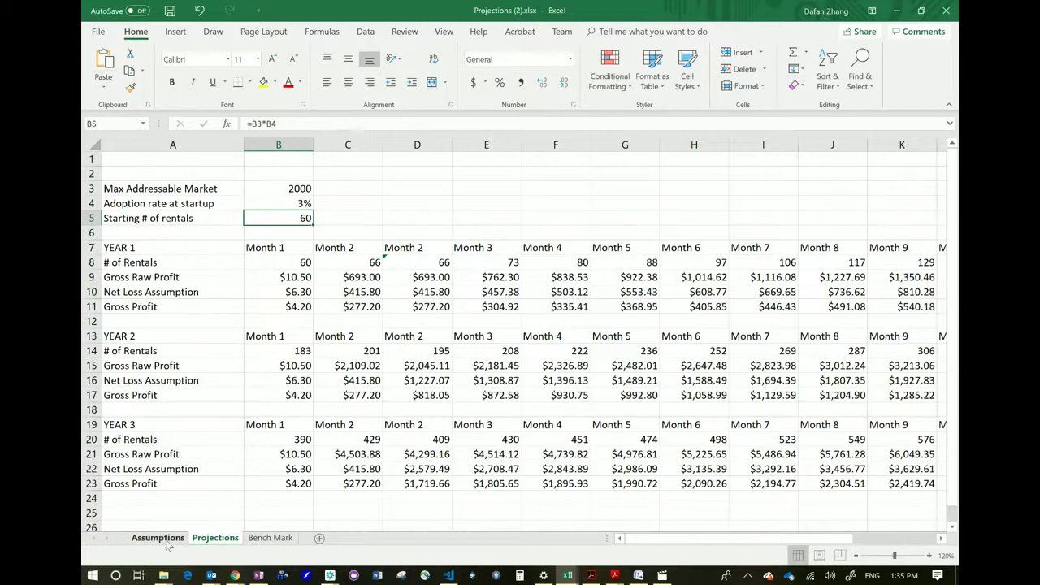
Set the Clothing Rental Fee to 20 in the Single Assumption column of the Assumptions sheet
drag(290, 277, 292, 306)
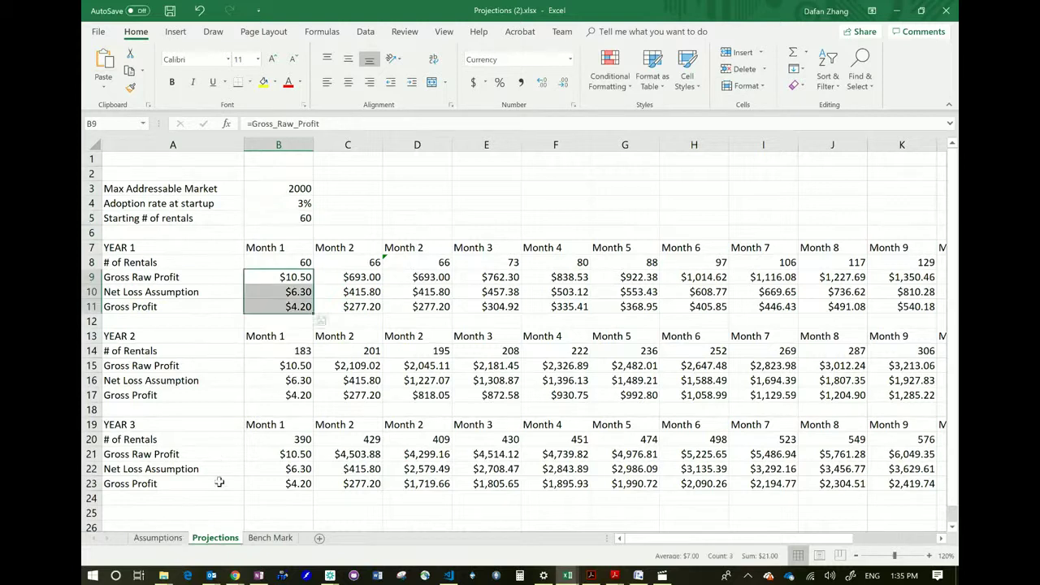
click(157, 540)
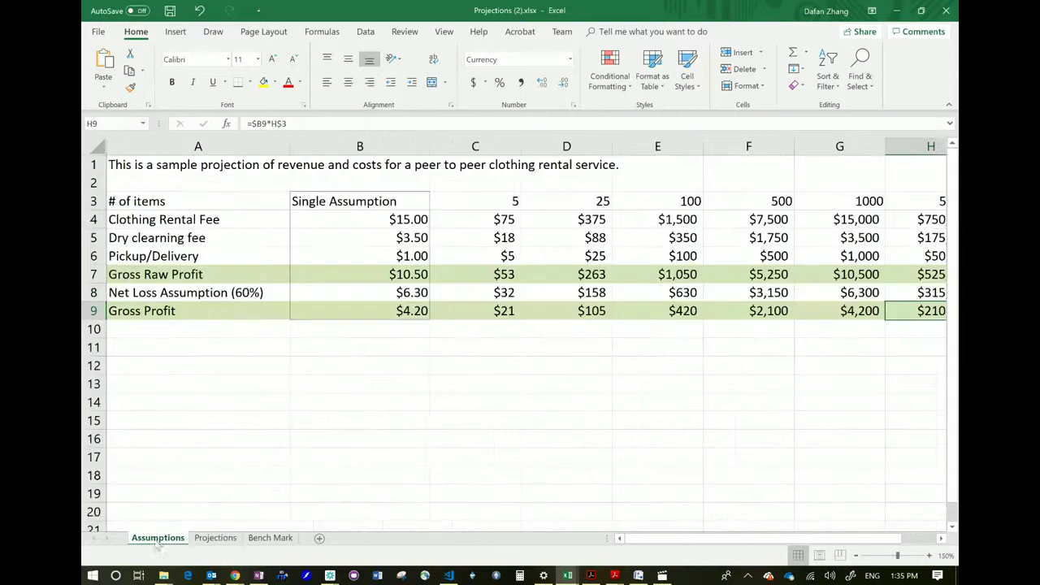
click(398, 217)
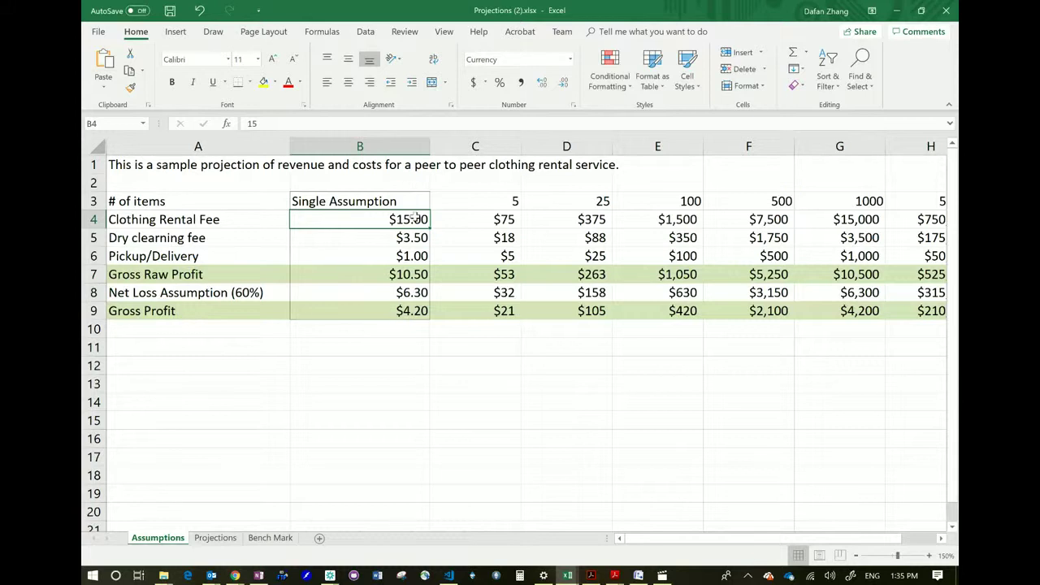
text(20)
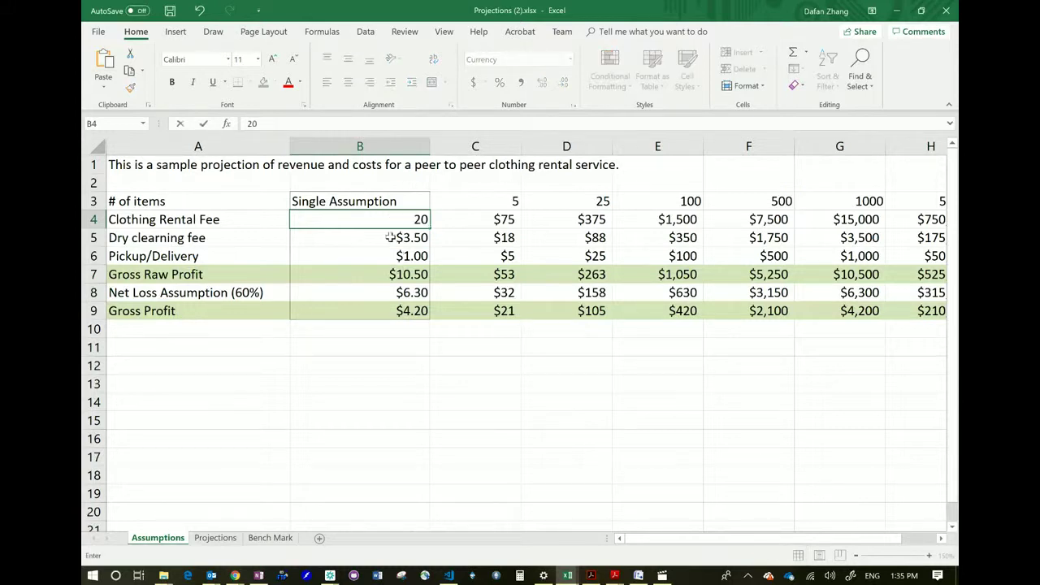
click(390, 237)
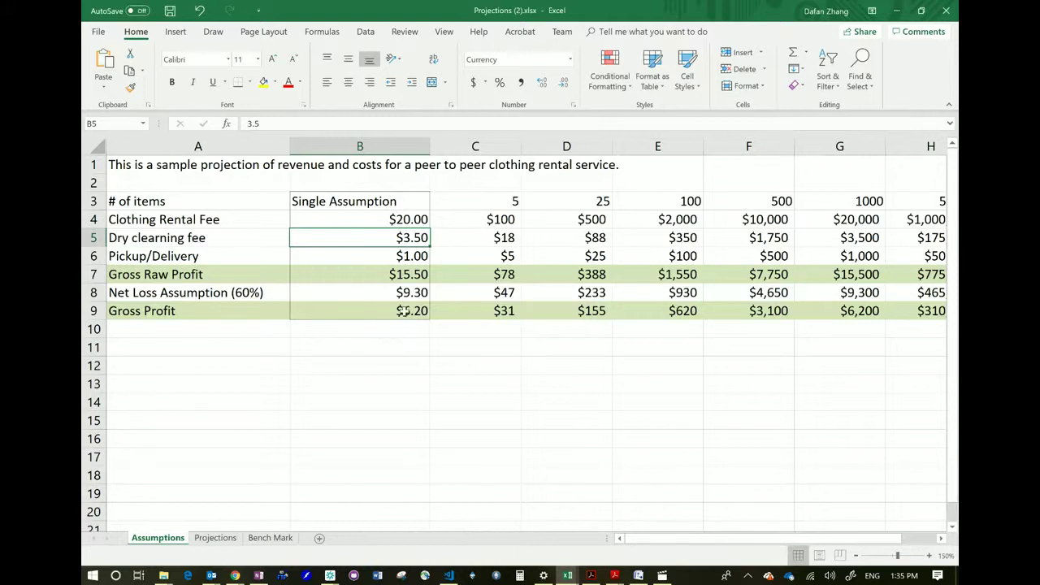
Review the Year 1 Month 1 Gross Raw Profit, Net Loss Assumption and Gross Profit on the Projections sheet
click(221, 542)
click(299, 307)
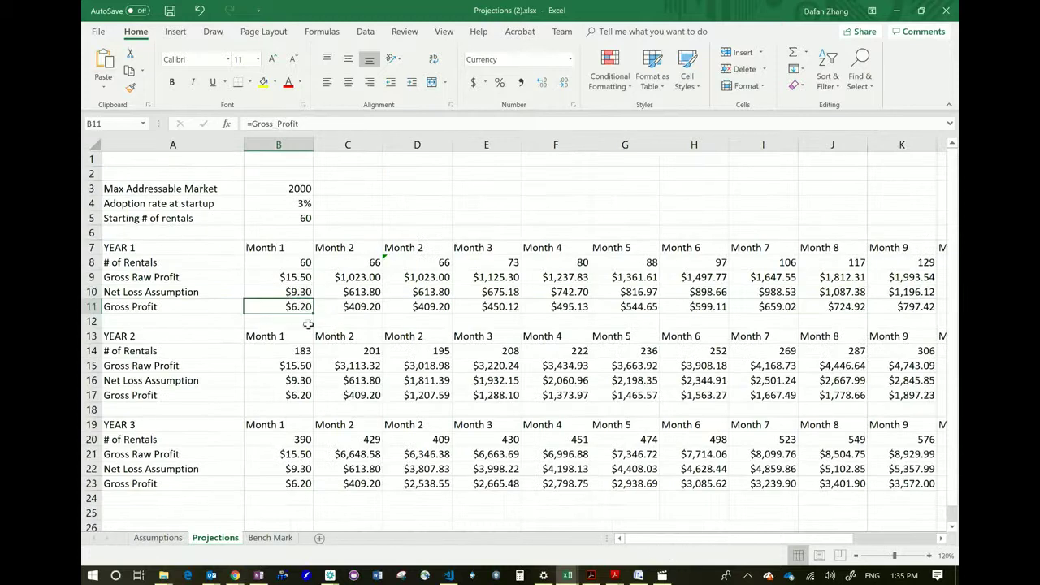
drag(301, 277, 302, 310)
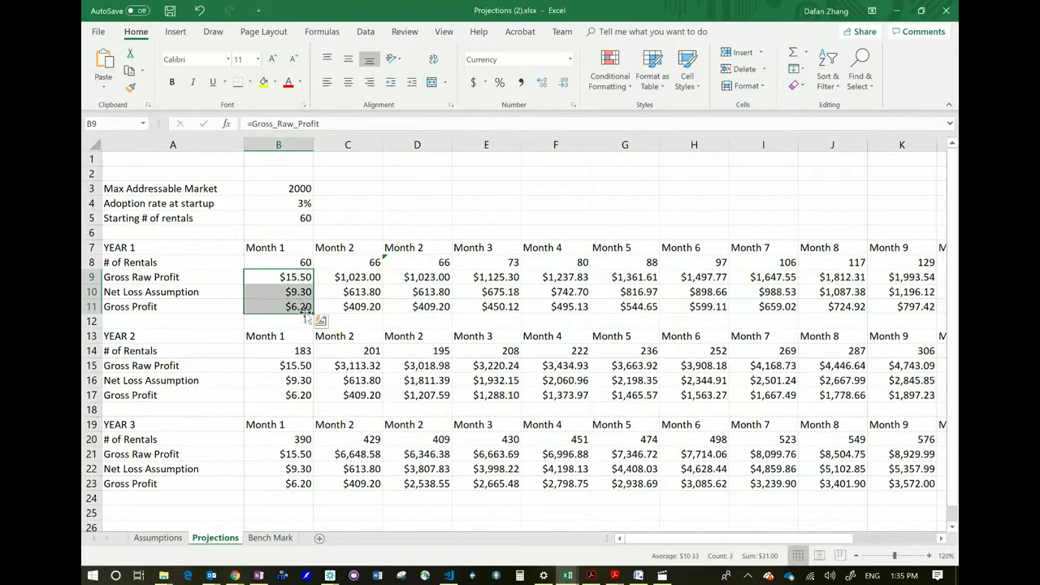
click(402, 335)
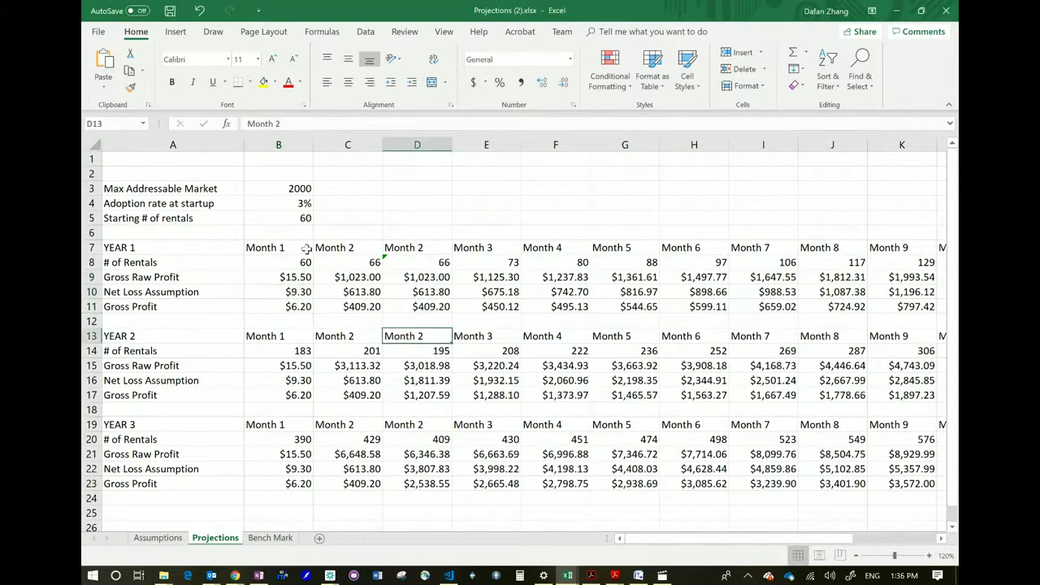
Set the Adoption rate at startup to 5%
click(304, 203)
text(5)
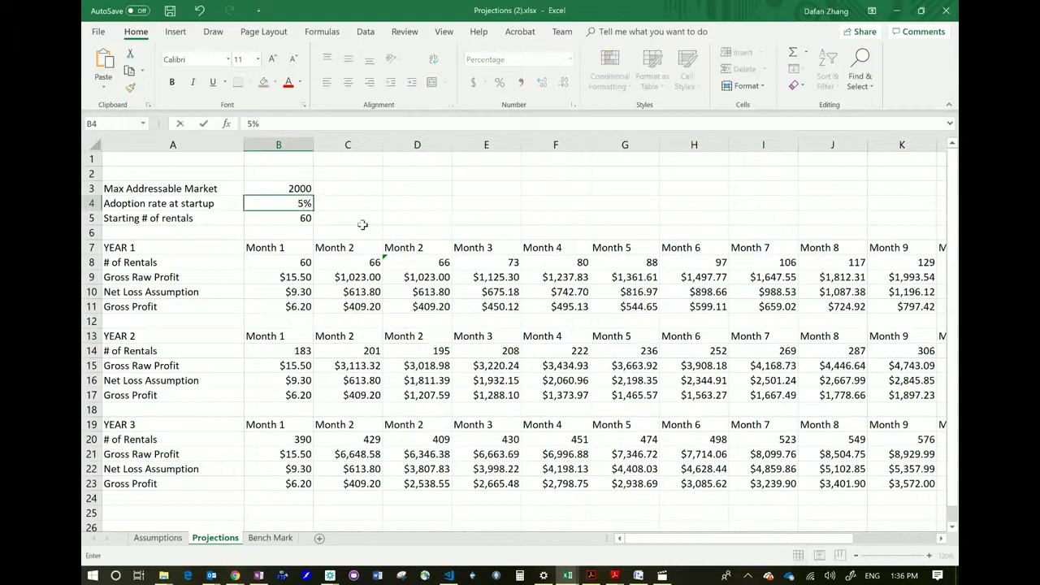
click(363, 217)
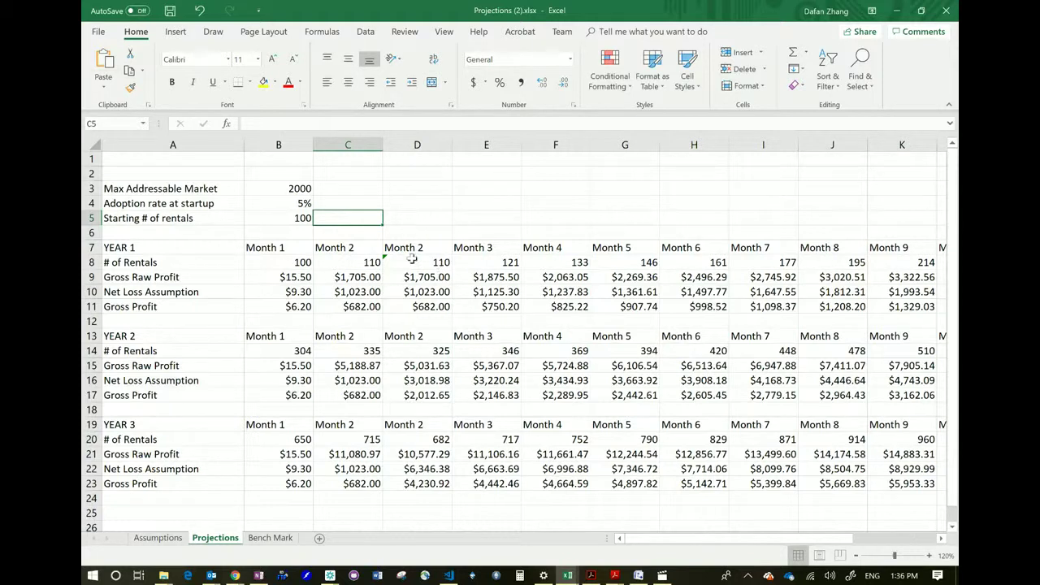
Relabel the first two Year 1 column headers as "Single" in B7 and "Month 1" in C7
click(282, 247)
text(Single)
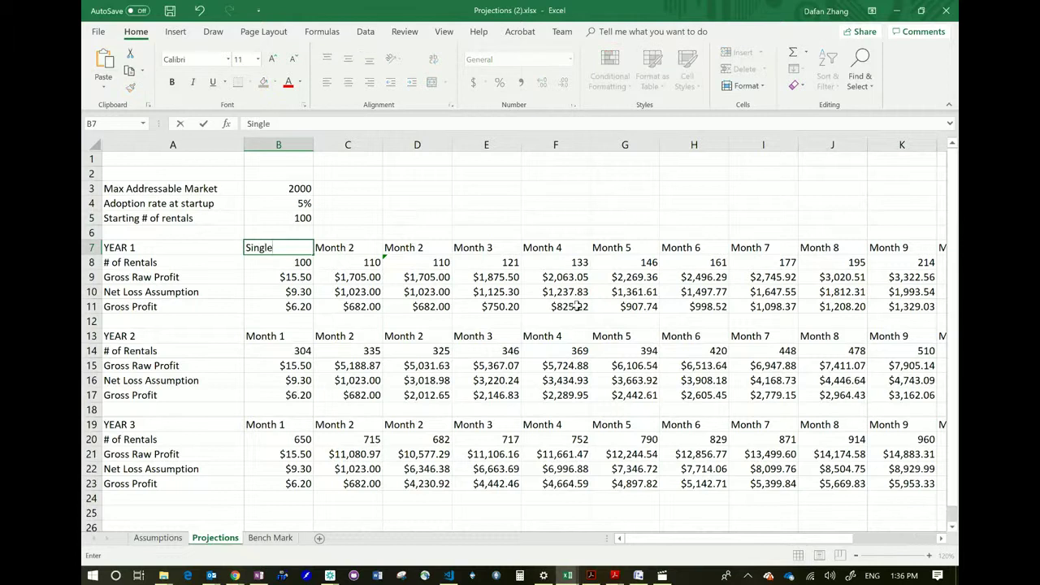
click(365, 246)
text(Month1)
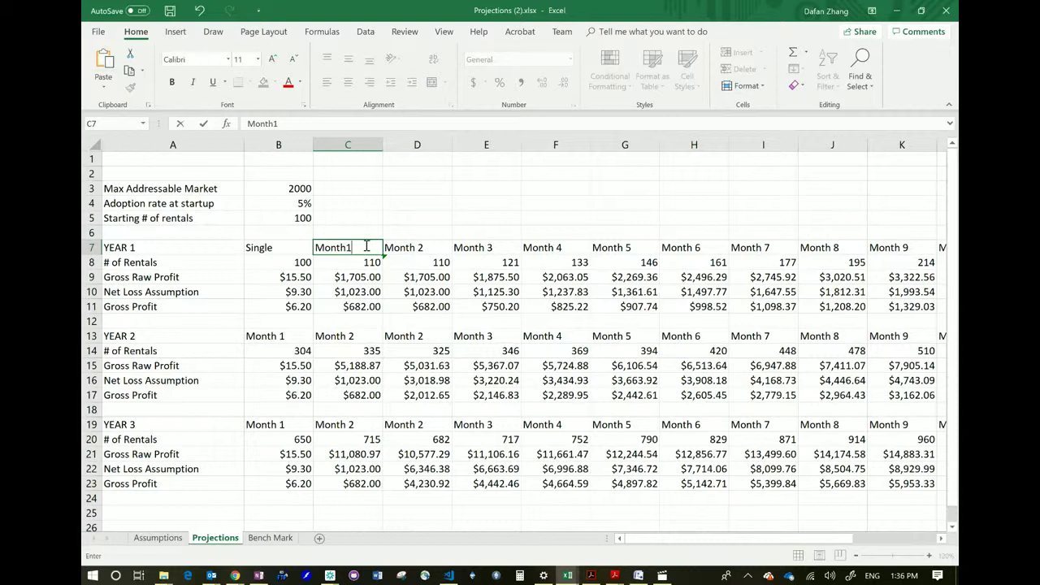
key(BackSpace)
text(1)
key(Return)
click(356, 251)
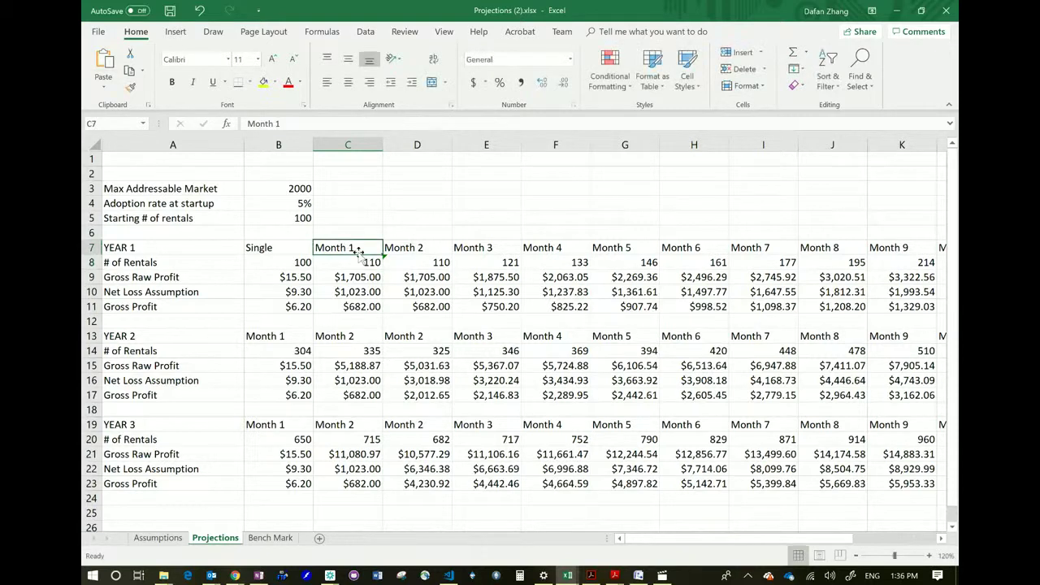
Examine the monthly growth formulas in the Year 1 # of Rentals row from Month 2 onward
click(429, 261)
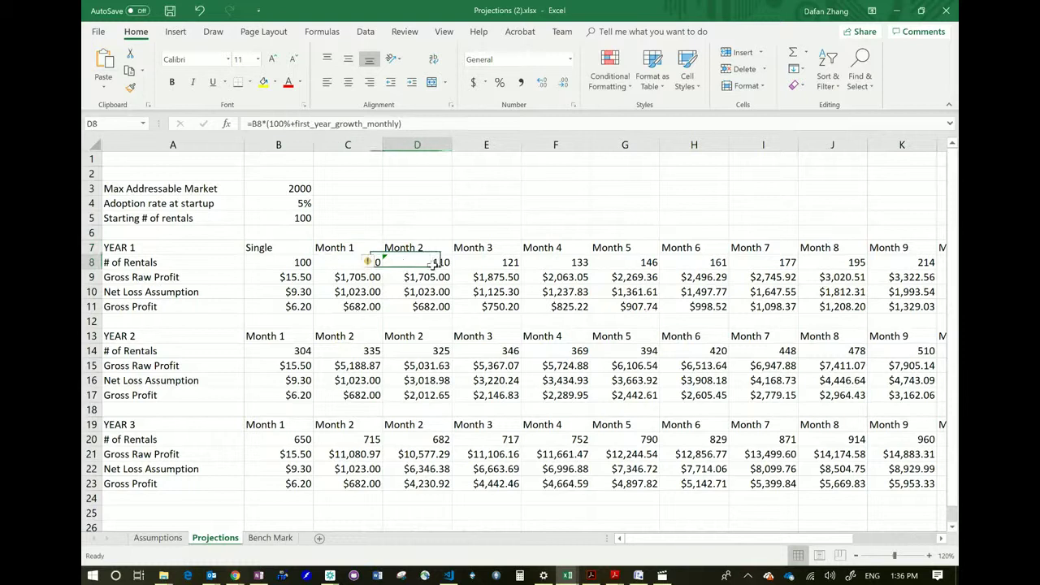
click(506, 261)
key(Right)
key(Right)
key(Right)
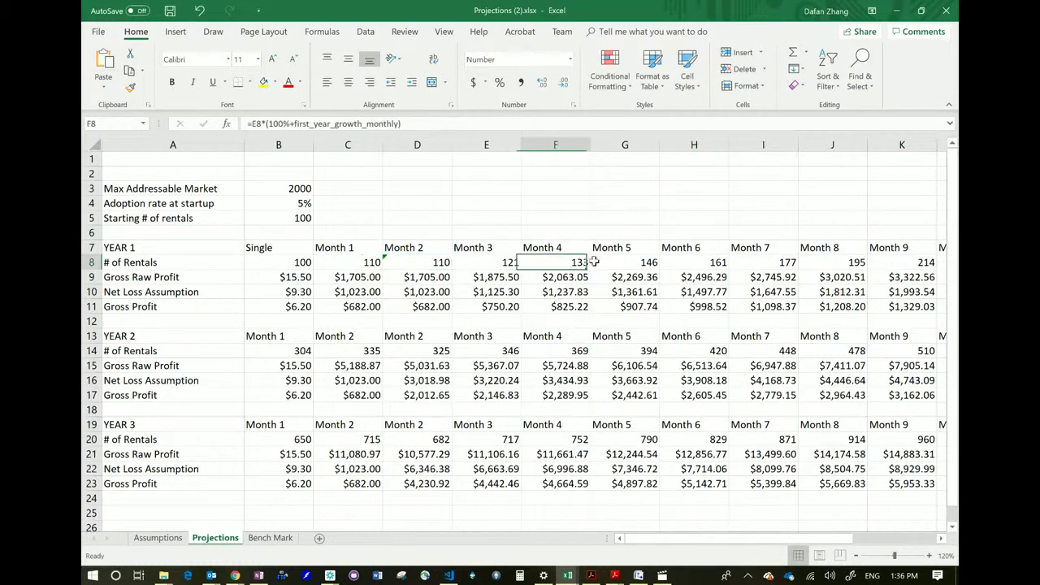
Review the Year 1 # of Rentals for Months 1 to 9, plus the annual and monthly growth rates on the Bench Mark sheet
drag(330, 259, 906, 258)
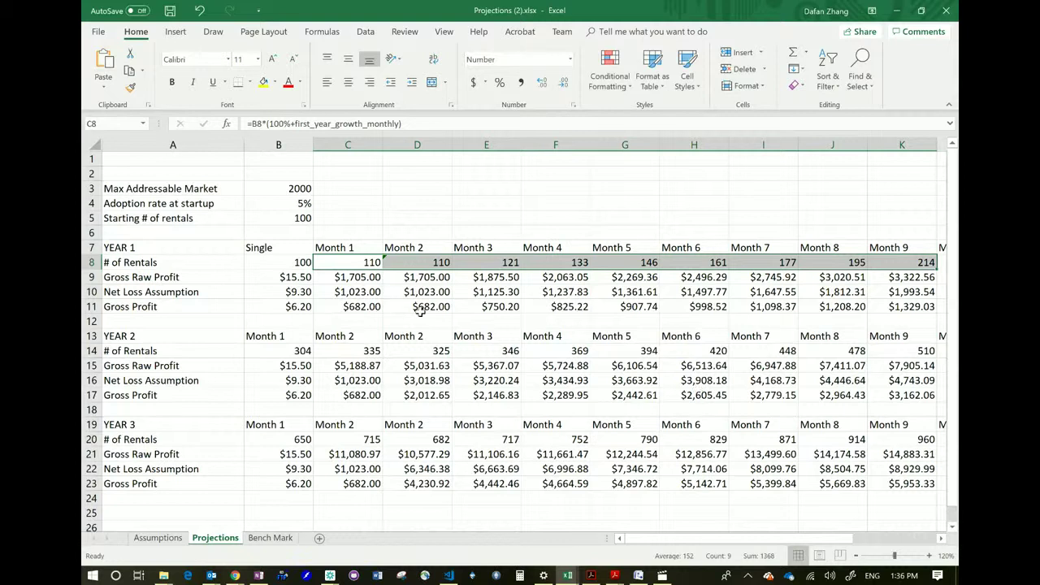
click(270, 539)
key(Up)
key(Up)
key(Left)
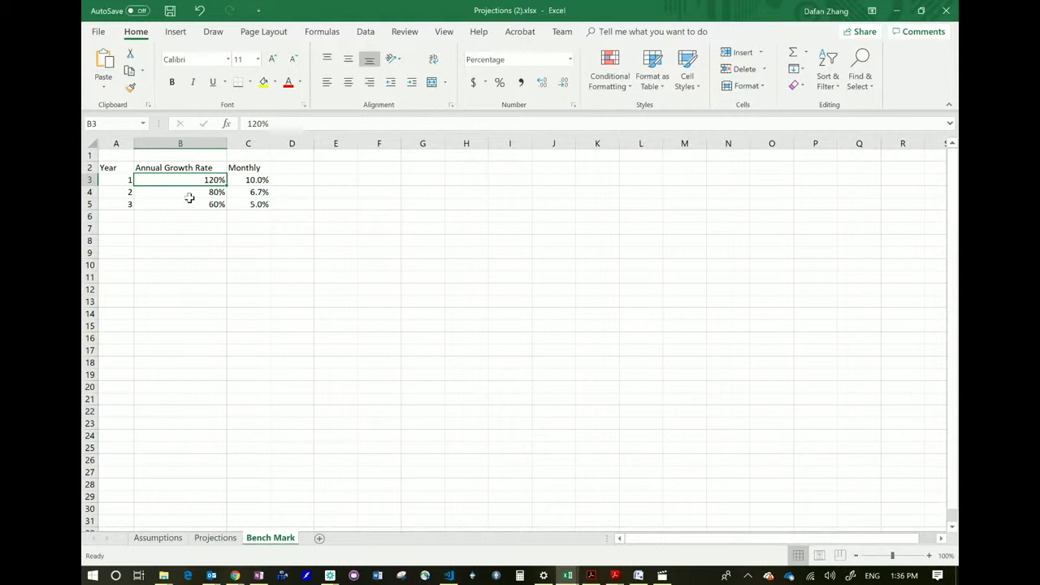
click(217, 196)
click(216, 204)
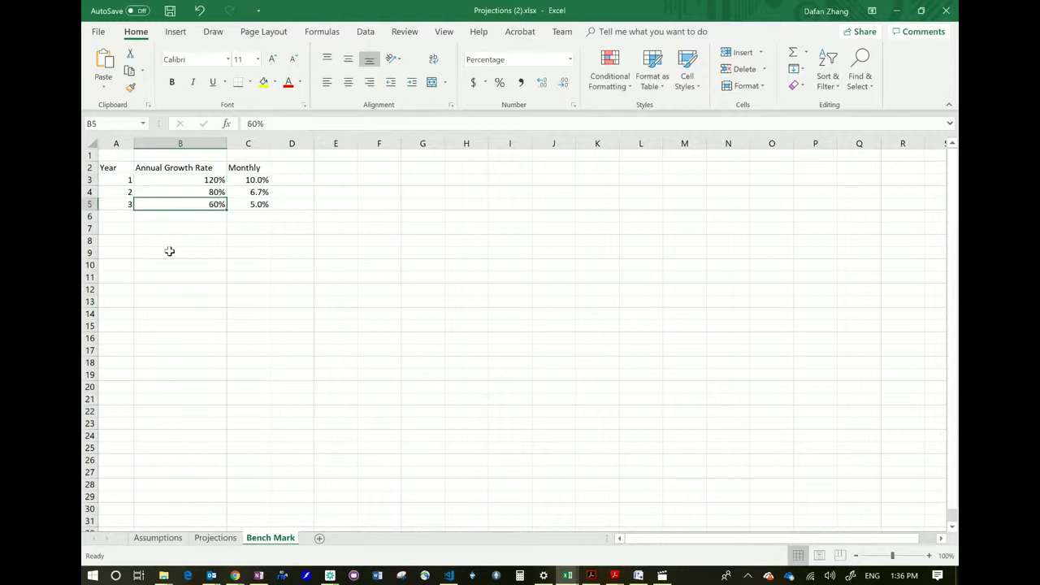
click(244, 182)
click(244, 194)
click(242, 203)
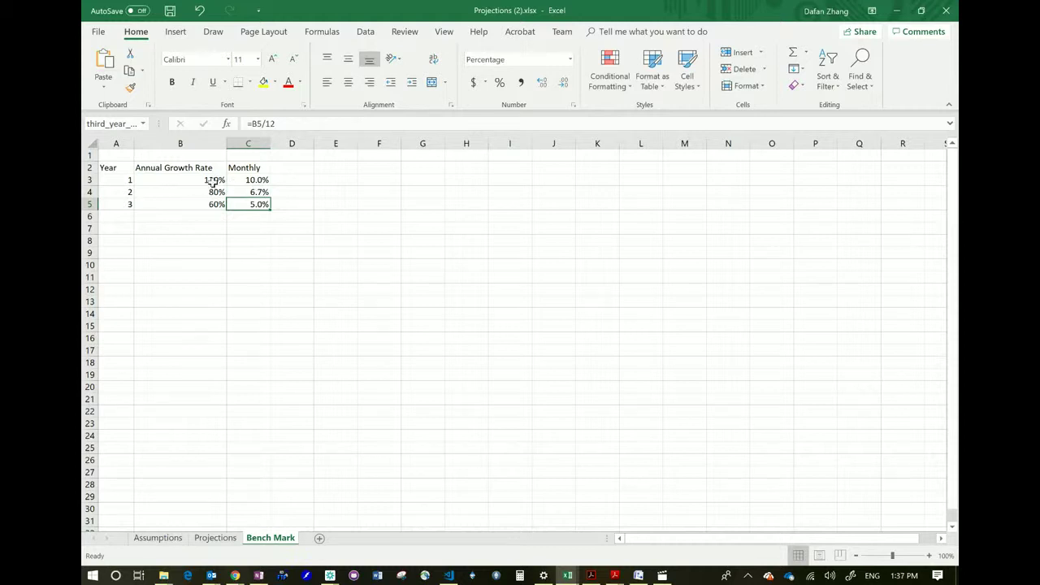
click(261, 192)
click(257, 205)
Set the Year 1 Annual Growth Rate to 1000% and check its effect on the Year 1 # of Rentals in the Projections sheet
click(211, 179)
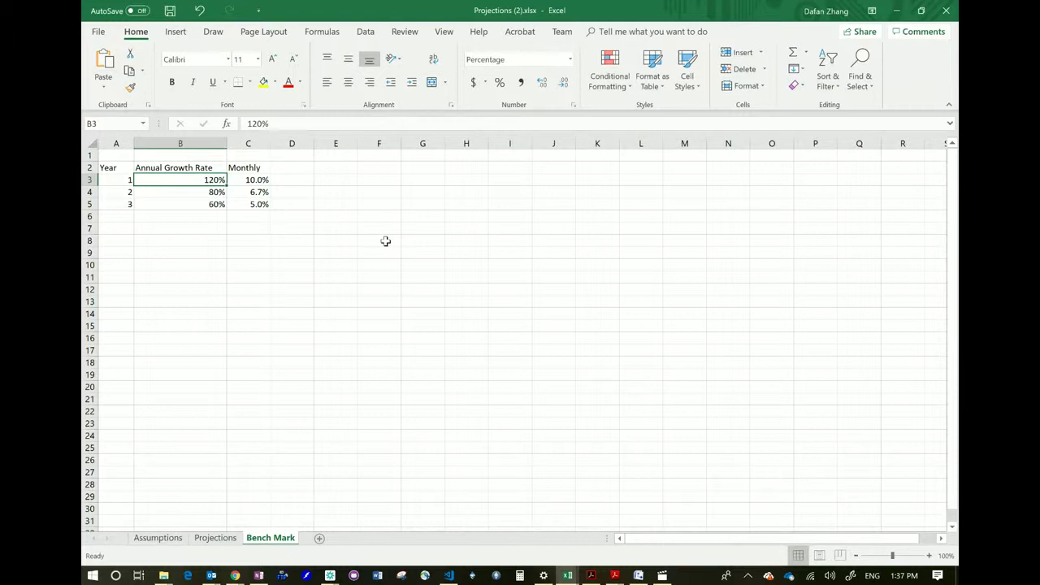
text(1000)
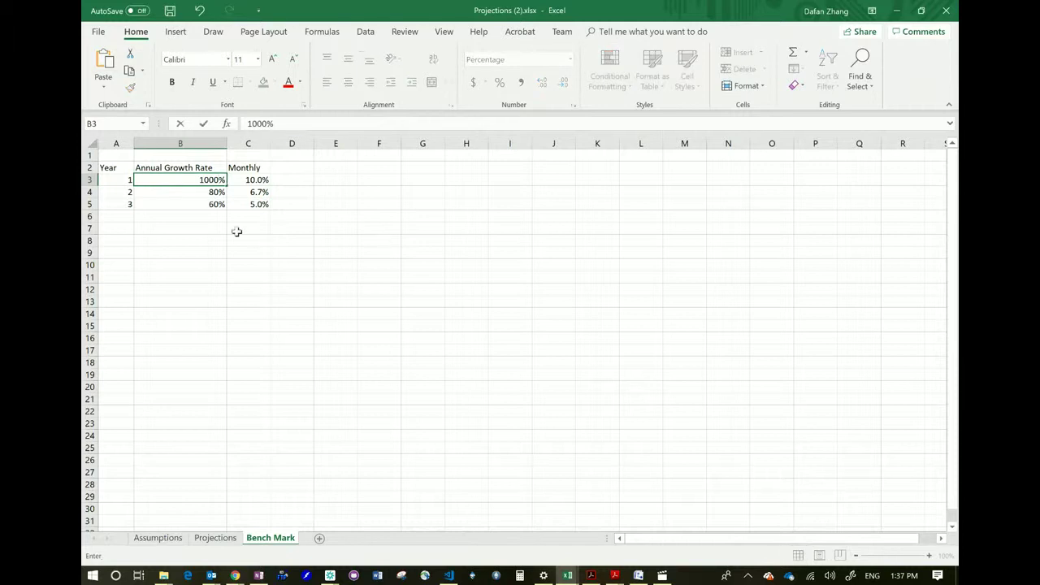
click(237, 231)
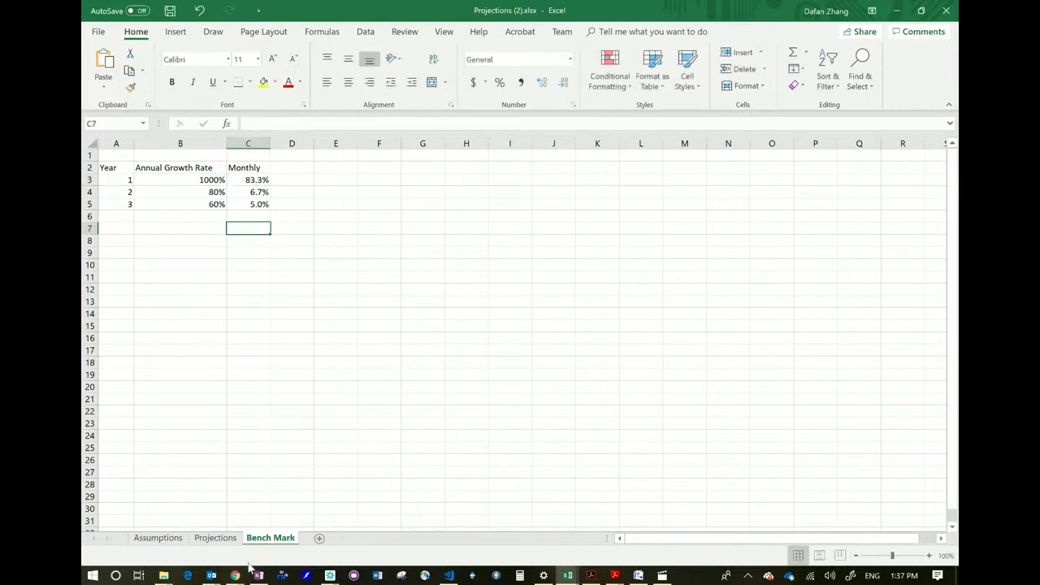
click(215, 537)
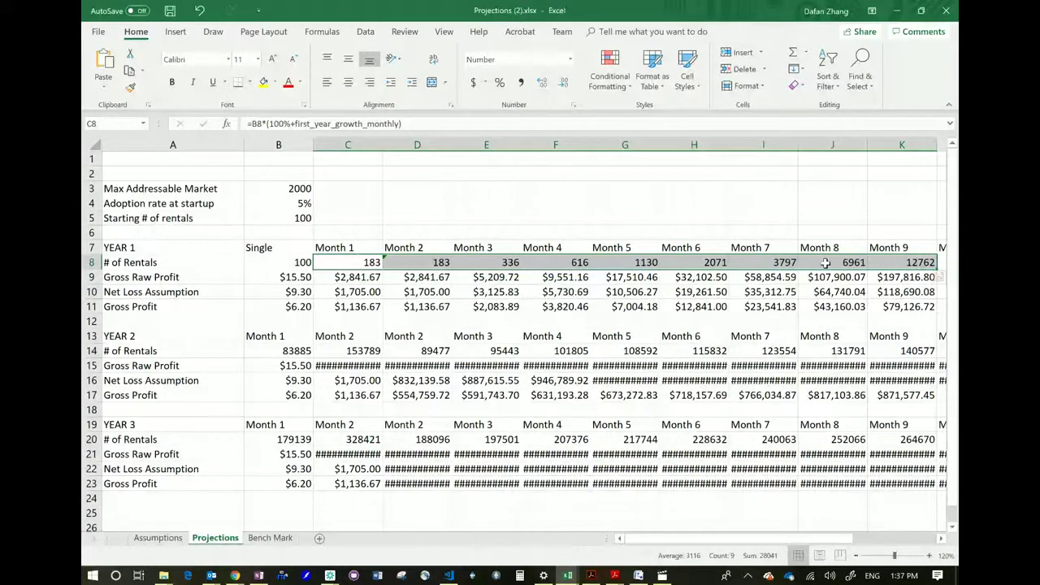
click(928, 266)
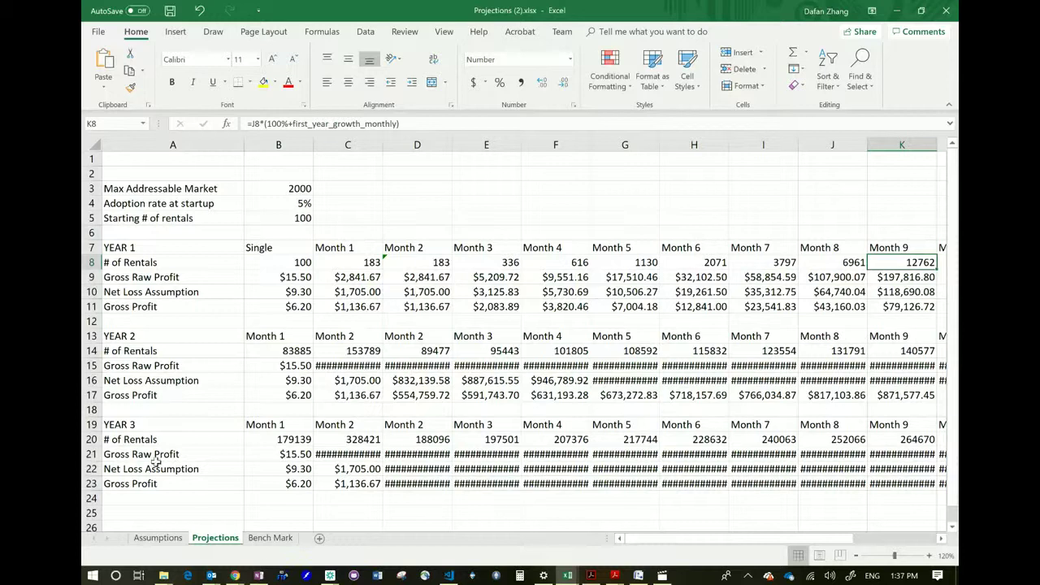
Set the Year 1 Annual Growth Rate on the Bench Mark sheet back to 120%
click(270, 538)
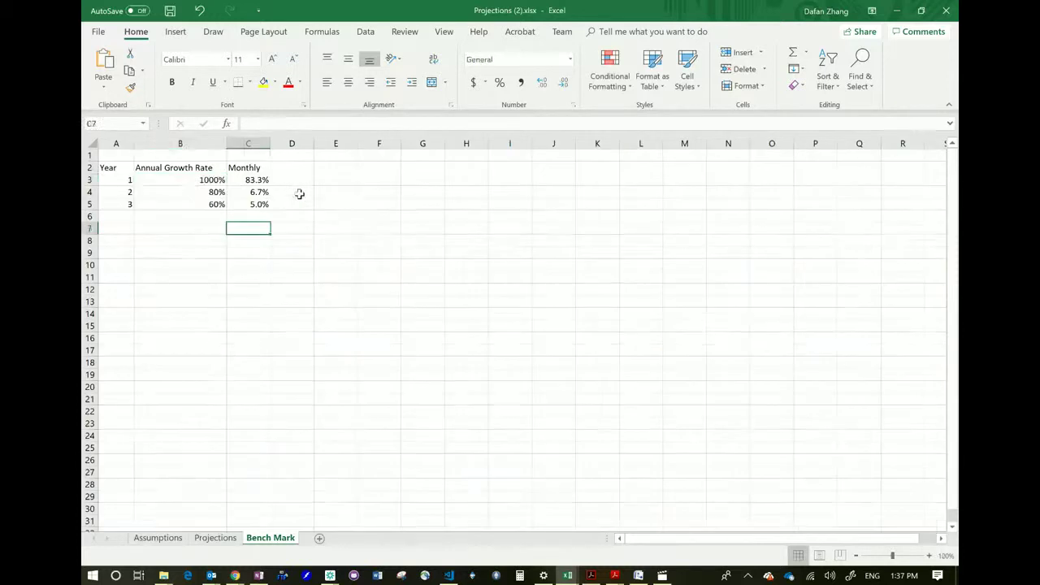
click(213, 179)
text(100)
click(220, 205)
click(204, 180)
text(120)
click(208, 244)
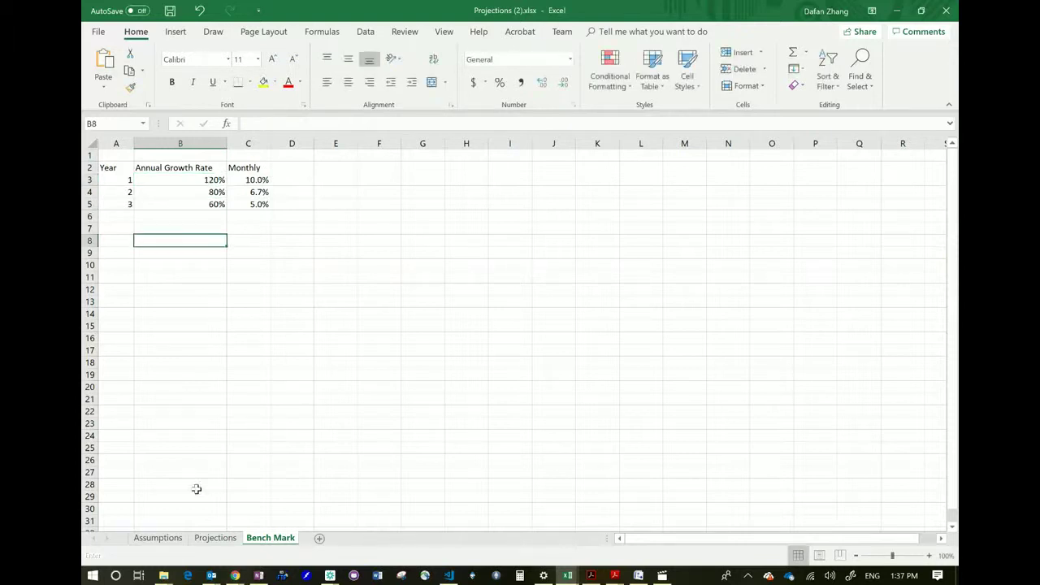
Examine the # of Rentals on the Projections sheet through Month 12 of Years 1, 2 and 3
click(214, 538)
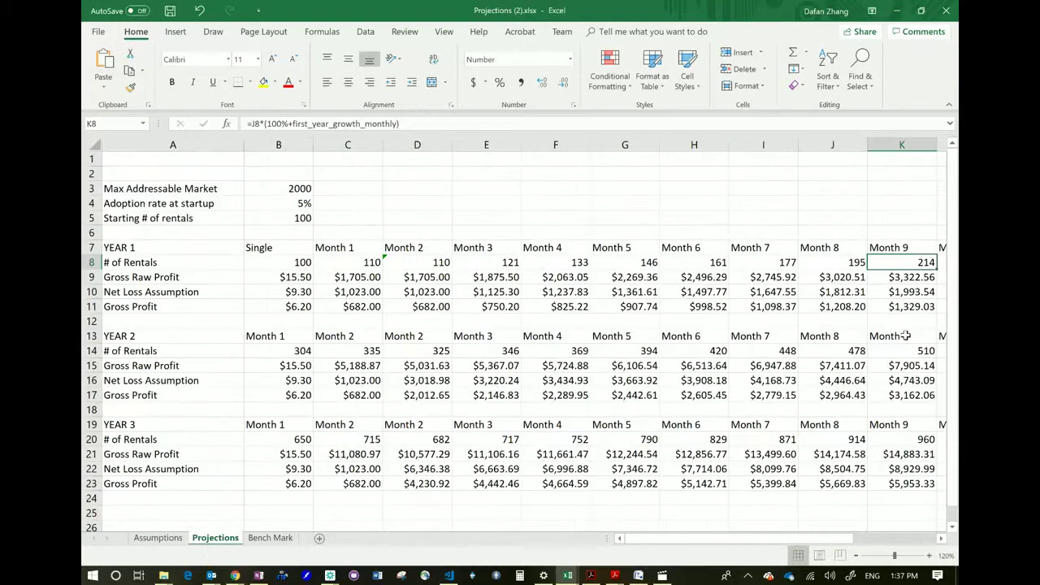
click(654, 539)
drag(657, 546, 676, 546)
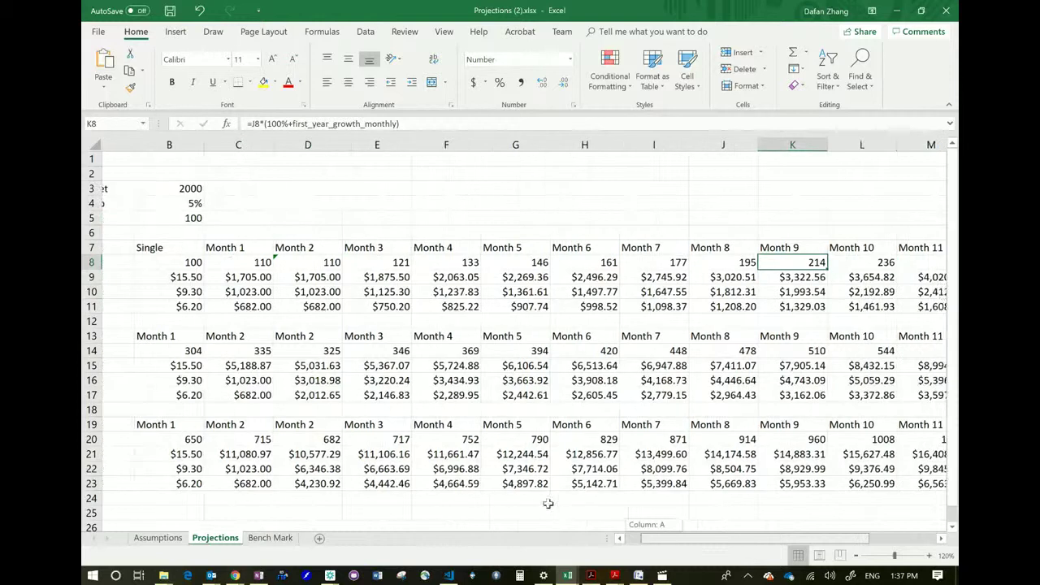
click(200, 258)
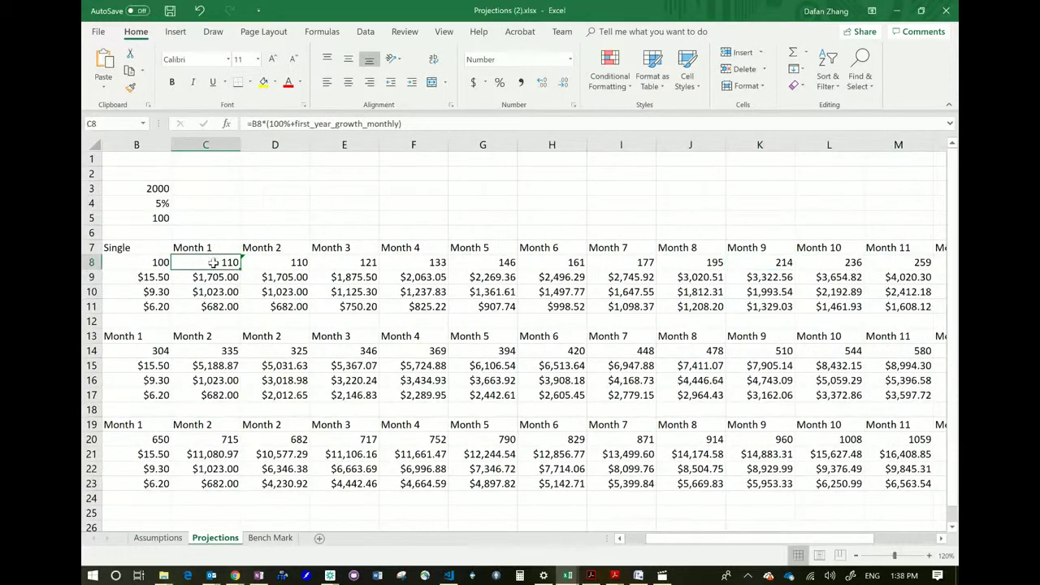
drag(654, 538, 706, 539)
click(857, 264)
click(854, 353)
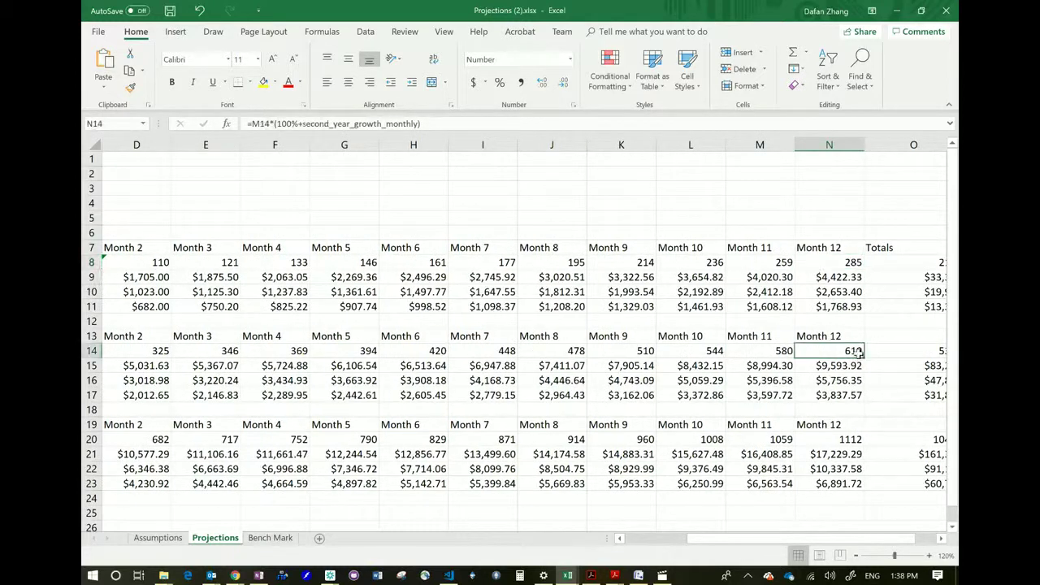
click(839, 437)
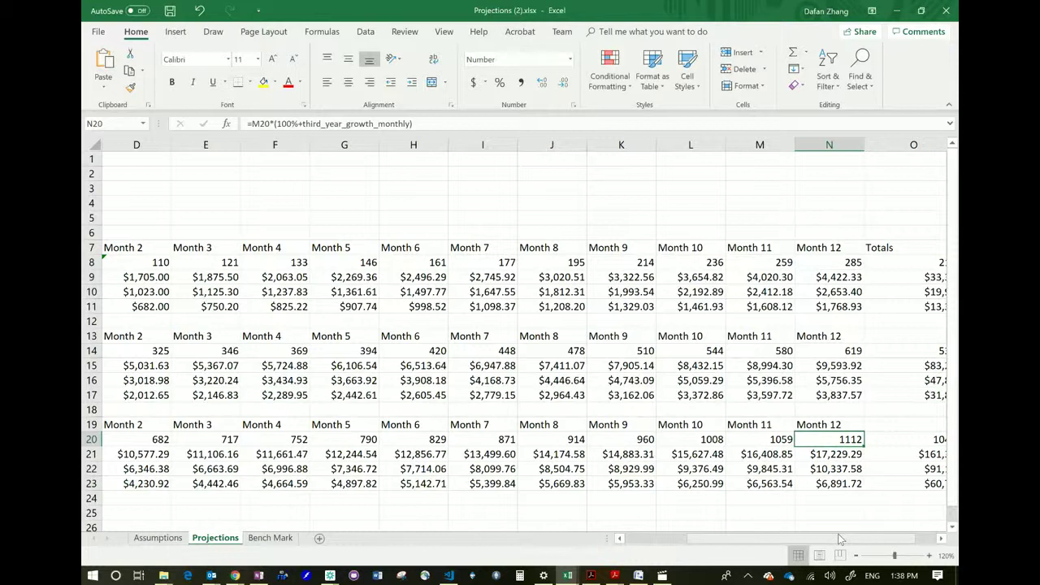
Review the Totals column for rentals, gross raw profit, net loss and gross profit across all three years
drag(840, 539, 778, 538)
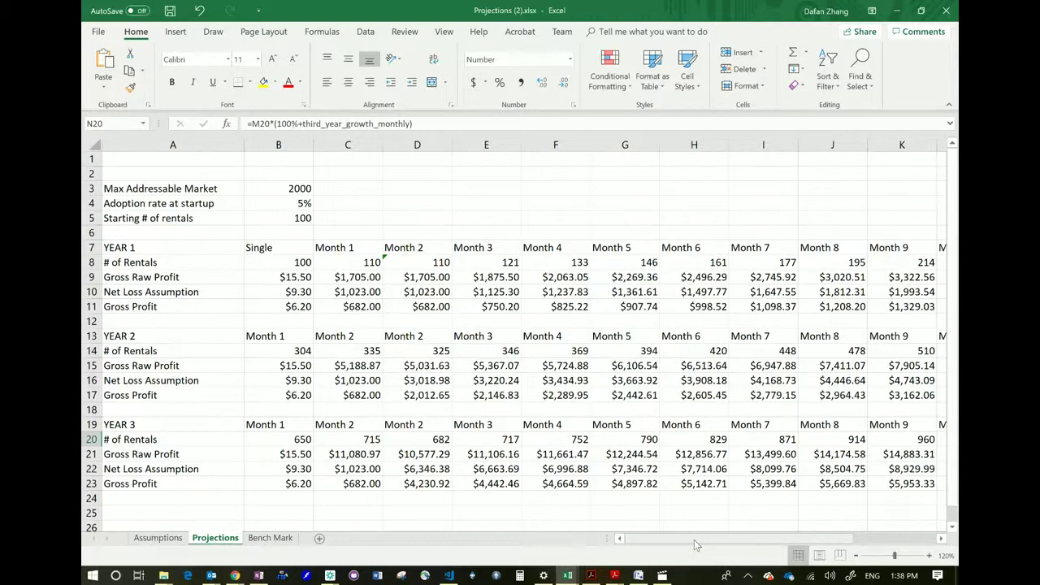
drag(693, 539, 781, 543)
click(865, 262)
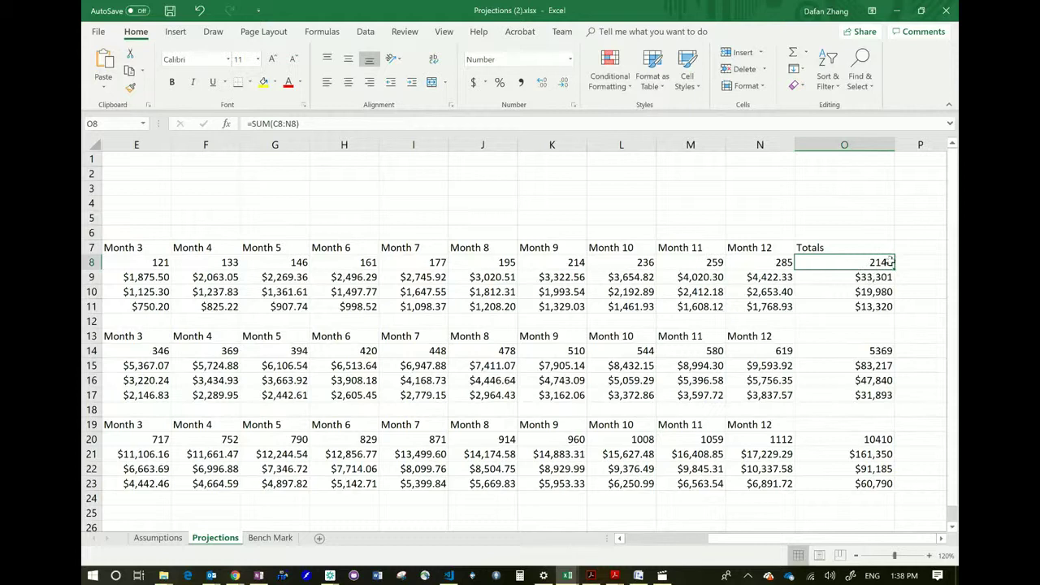
click(883, 279)
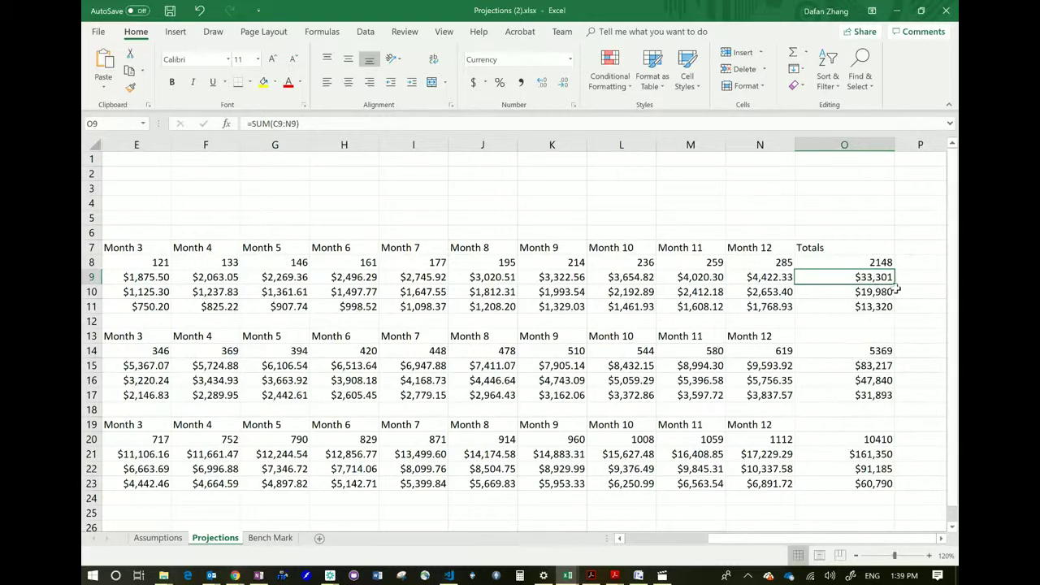
key(Down)
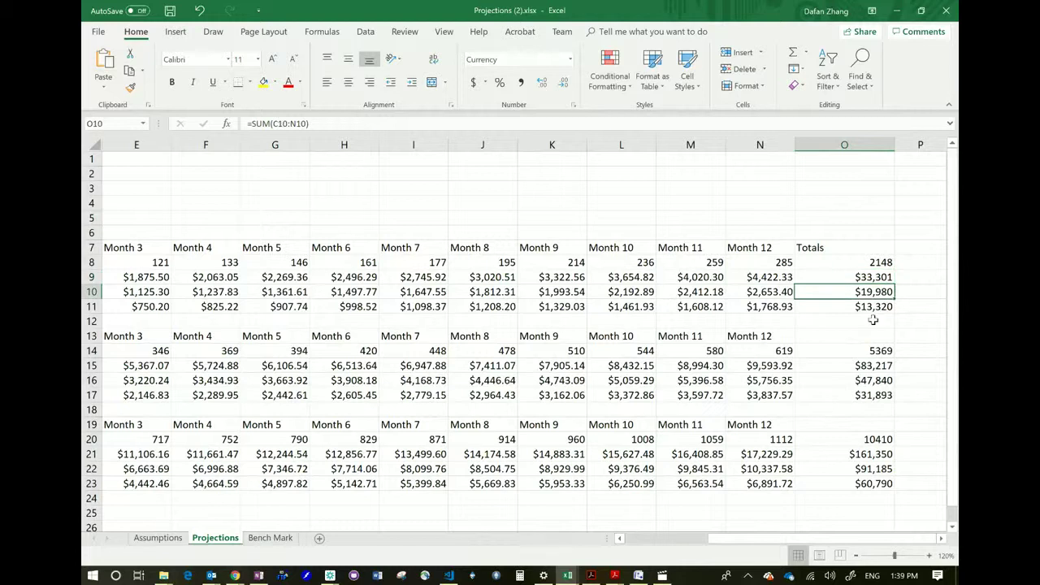
key(Down)
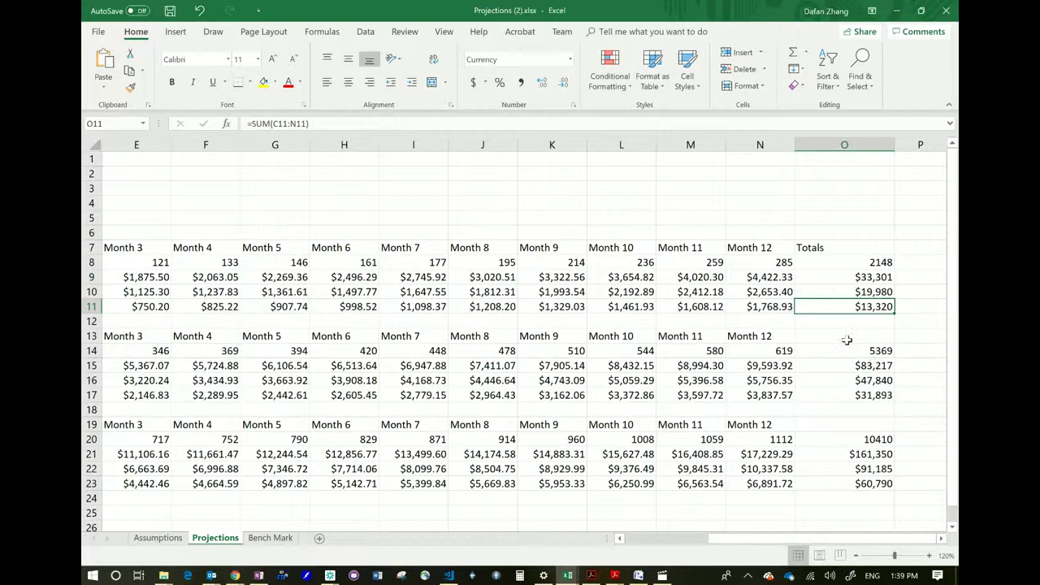
drag(871, 366, 874, 398)
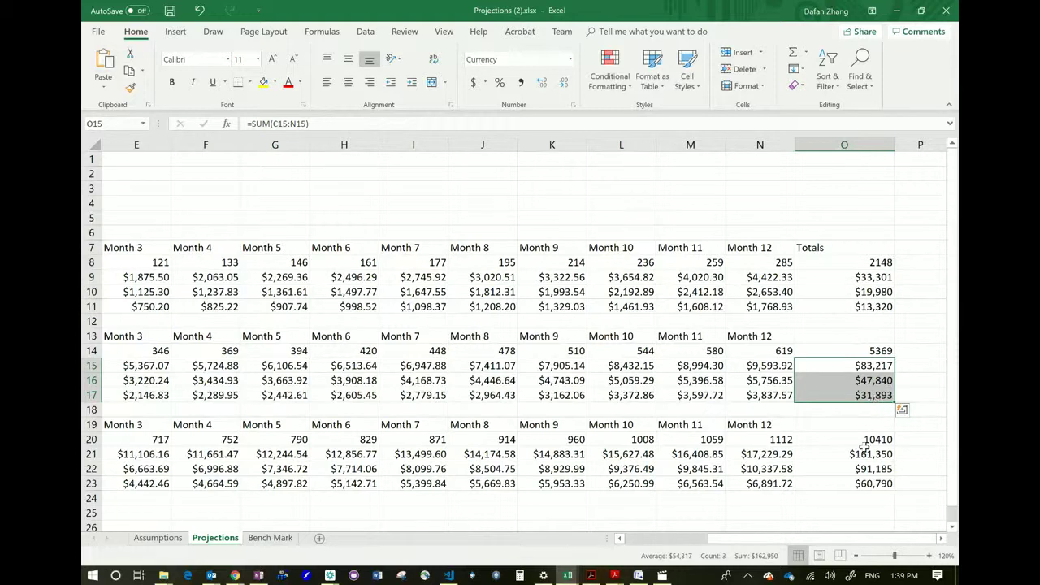
drag(873, 439, 838, 497)
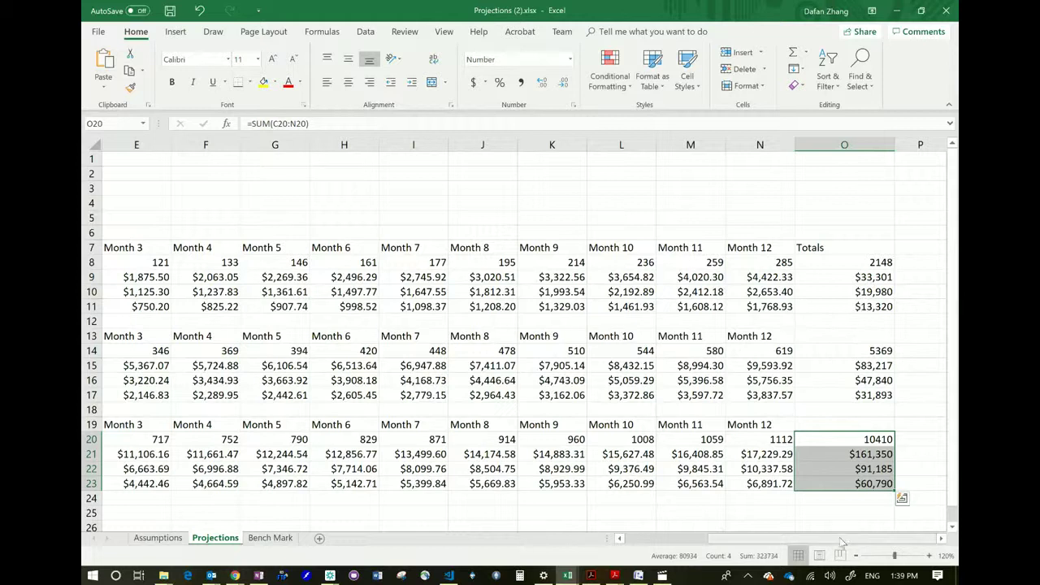
Compare the Year 1 and Year 3 Gross Profit totals and check the Year 3 Month 12 # of Rentals
drag(743, 543, 360, 229)
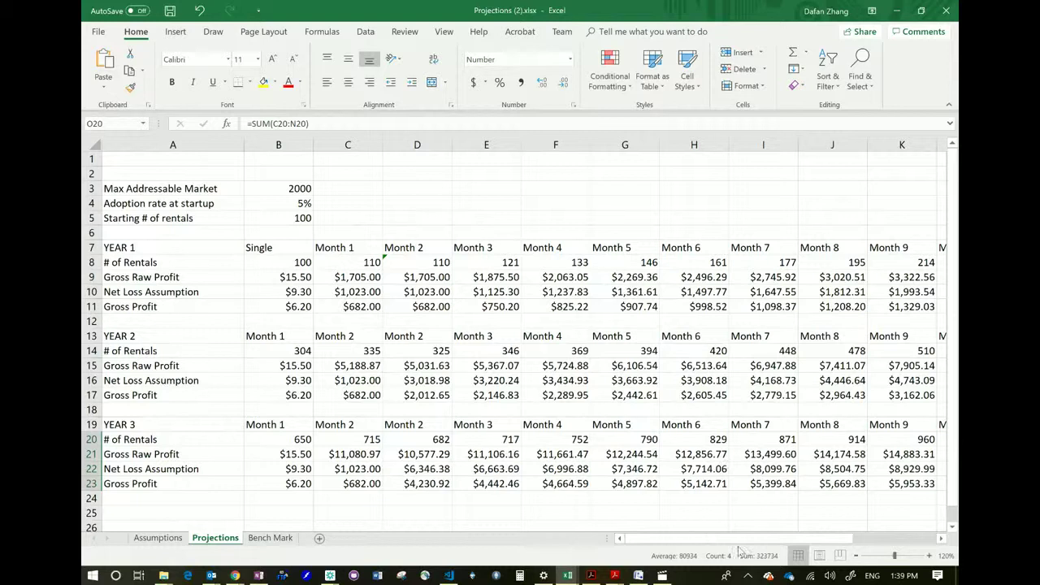
drag(819, 533, 899, 532)
click(869, 307)
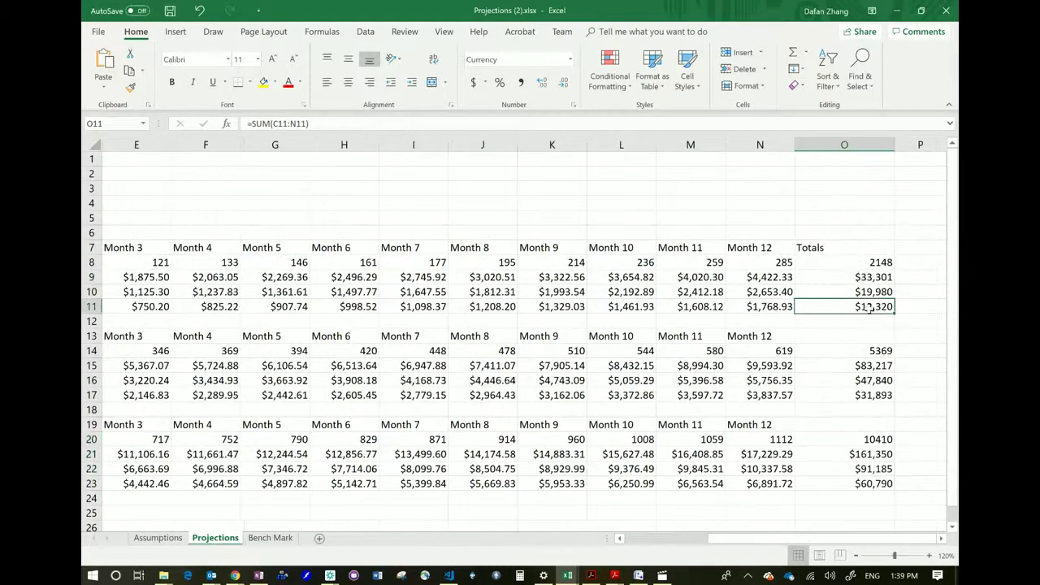
click(873, 485)
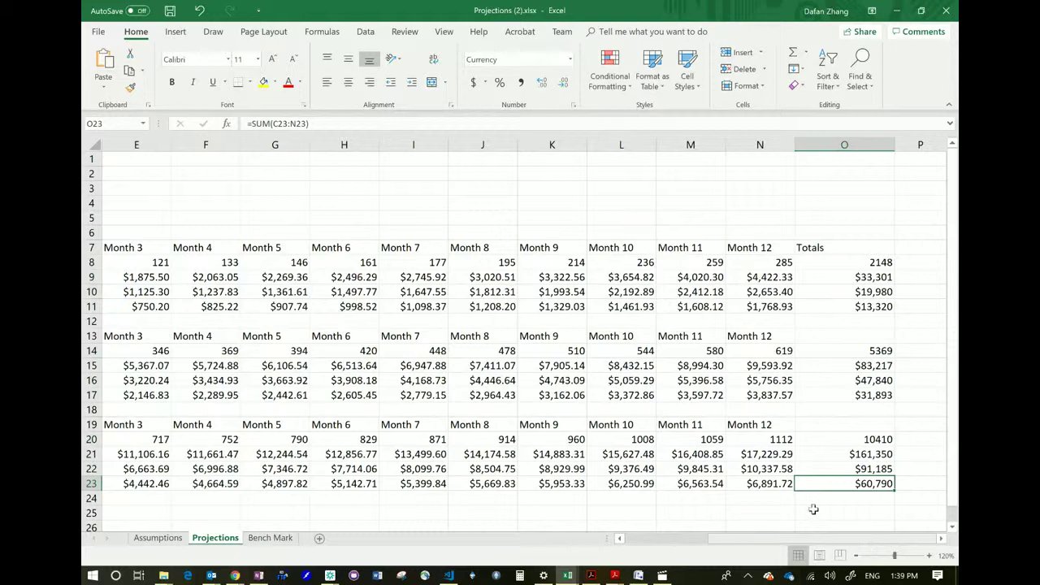
click(759, 439)
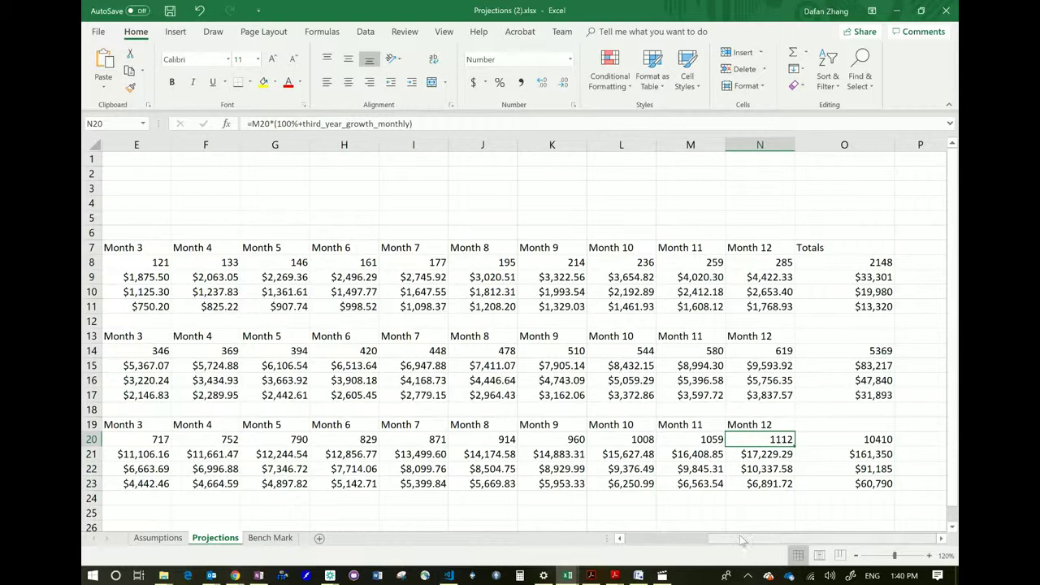
Review the single-item dry cleaning fee, pickup/delivery cost and net loss formula on the Assumptions sheet
drag(740, 540, 577, 526)
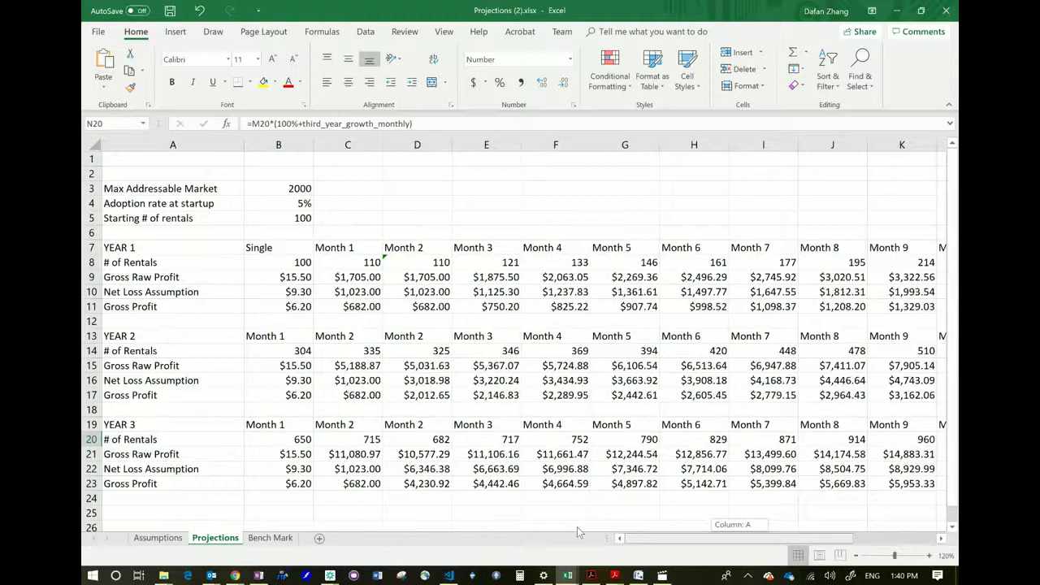
click(157, 538)
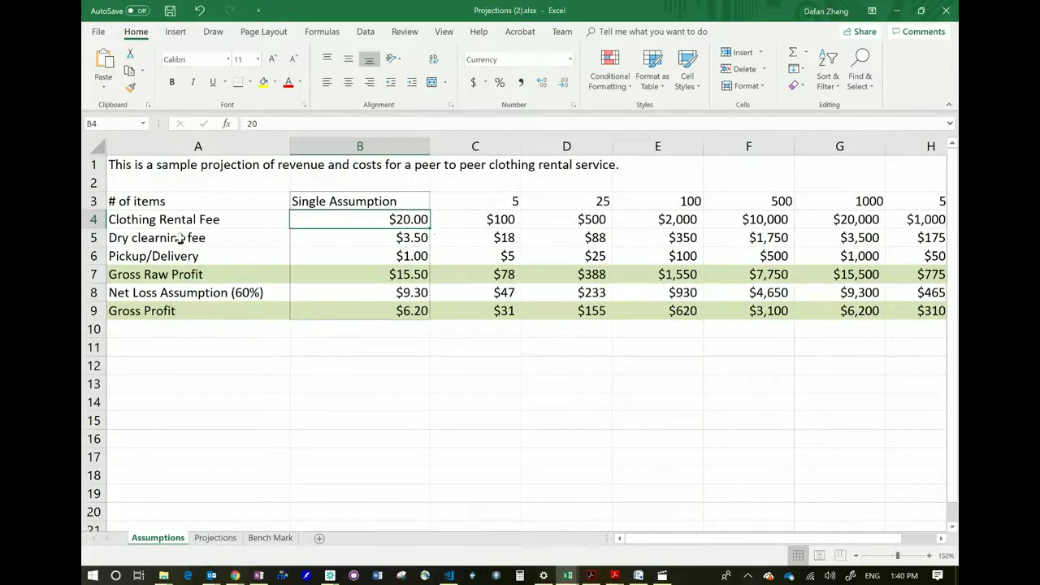
drag(399, 235, 406, 257)
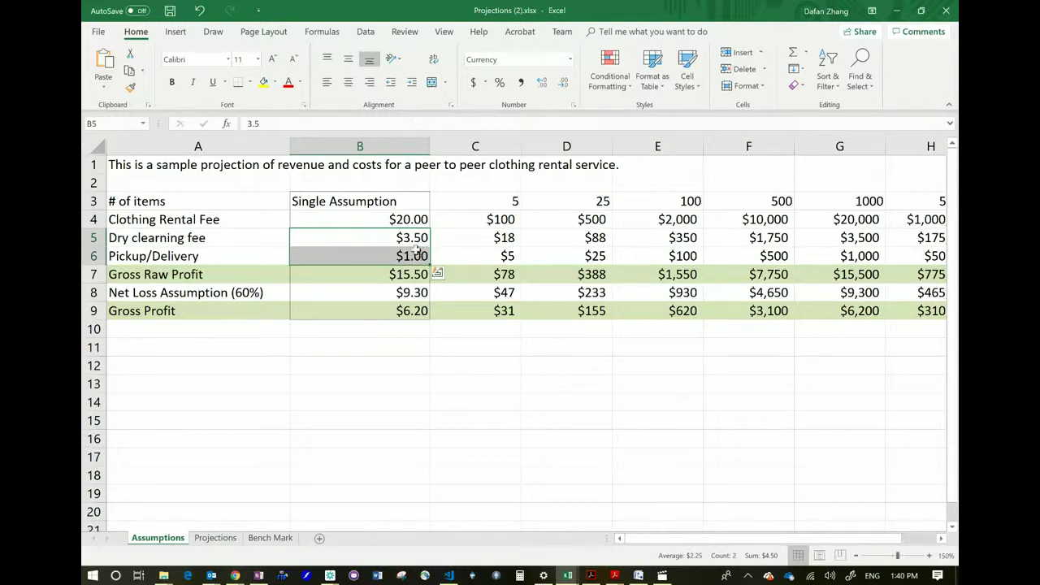
click(389, 296)
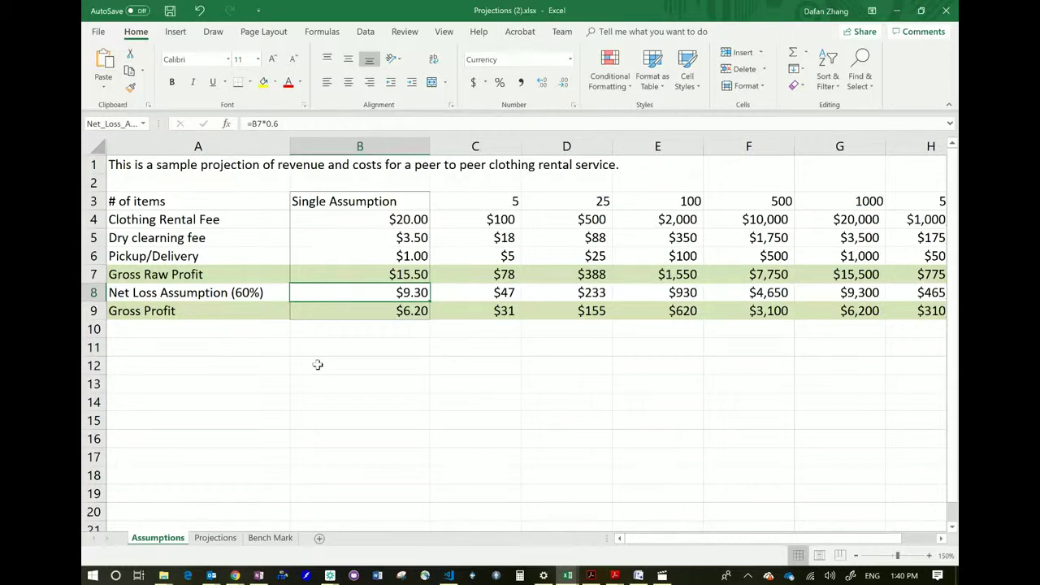
Change the label in A8 to "Net Loss Assumption (20%)"
click(243, 294)
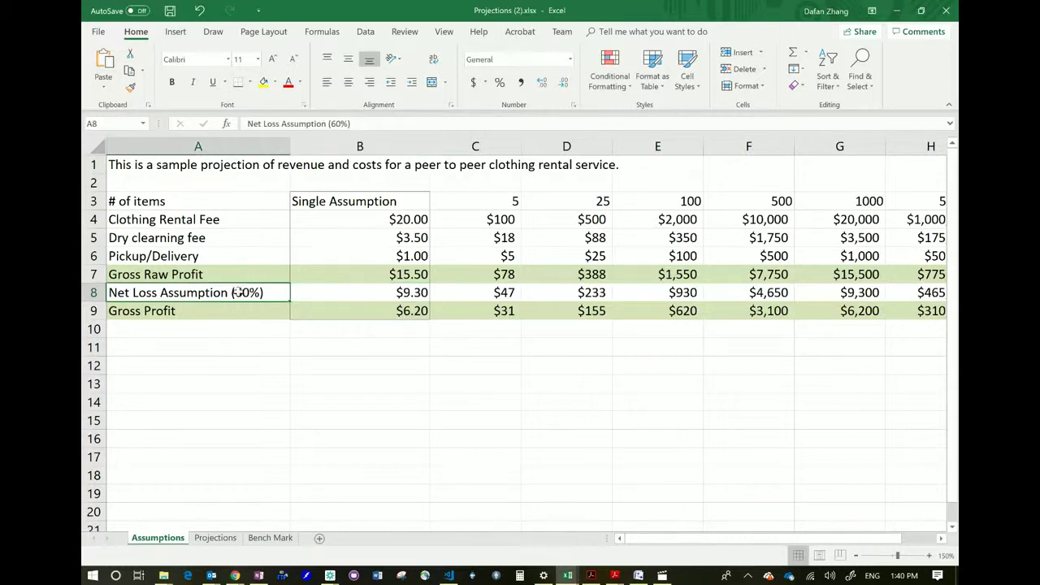
double_click(243, 294)
key(BackSpace)
text(2)
click(215, 331)
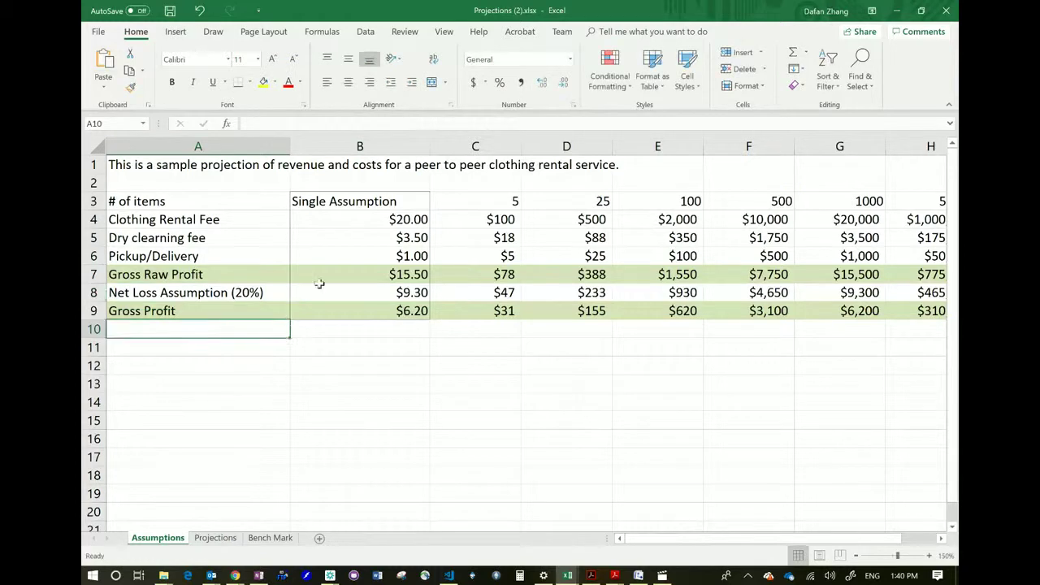
Set the single-item Net Loss Assumption formula in B8 to =B7*0.2 and check the Gross Profit formula in B9
click(365, 289)
click(300, 126)
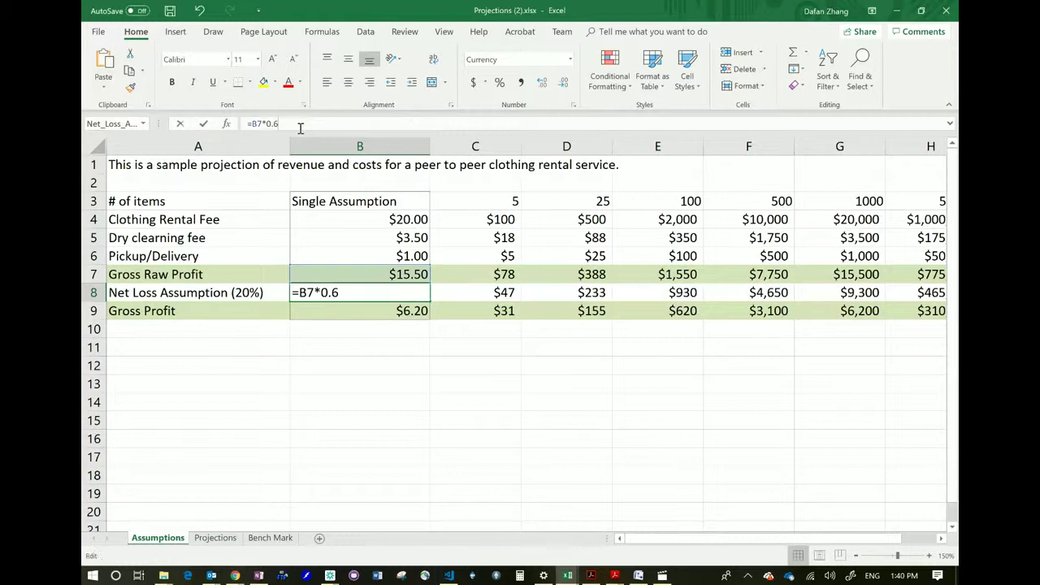
key(BackSpace)
text(2)
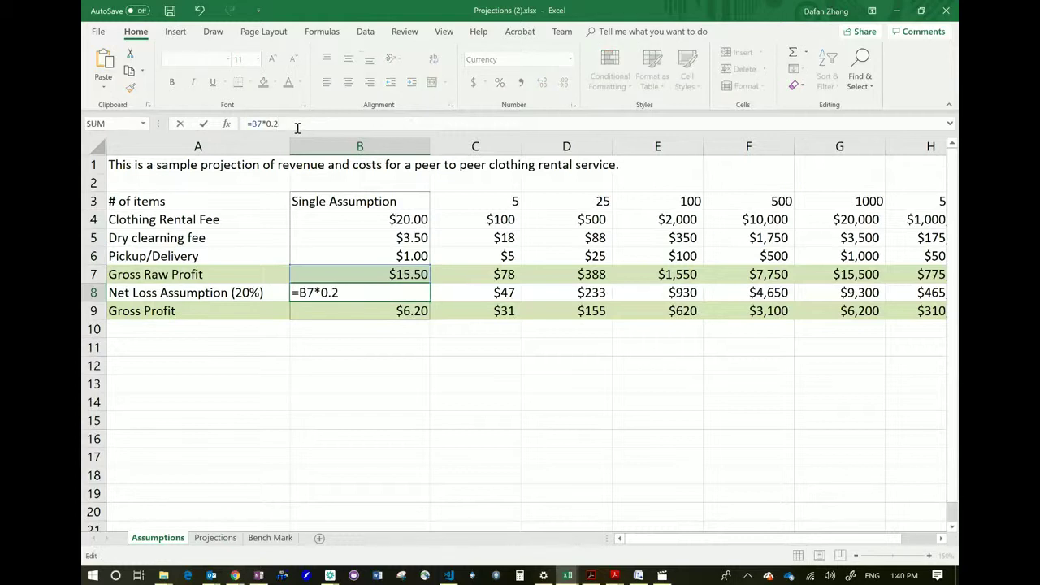
click(387, 383)
click(337, 315)
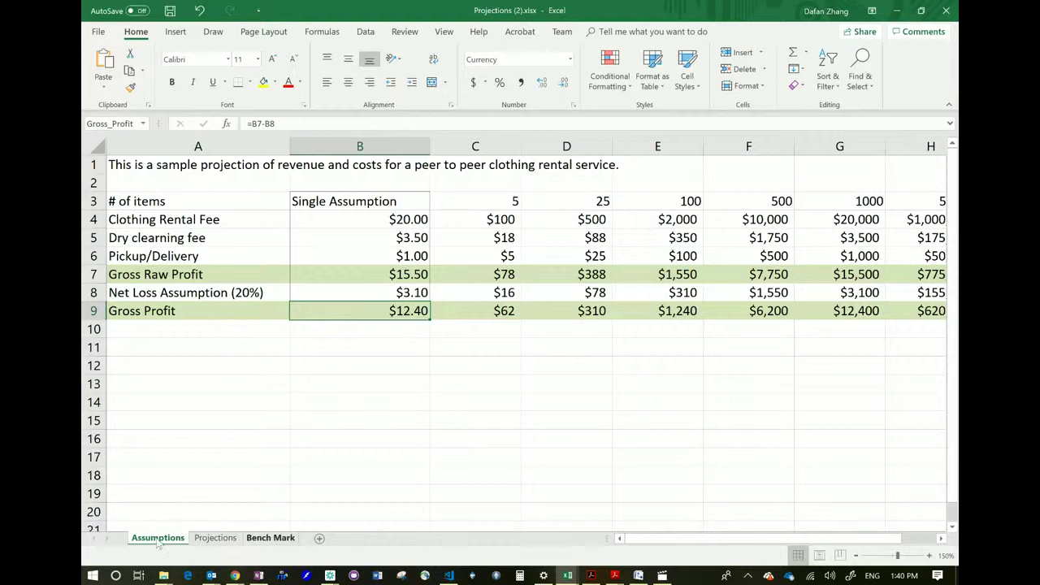
Compare the Year 3 and Year 1 Gross Profit totals on the Projections sheet and check the Year 1 Month 1 Gross Profit
click(214, 537)
drag(841, 538, 920, 527)
click(853, 484)
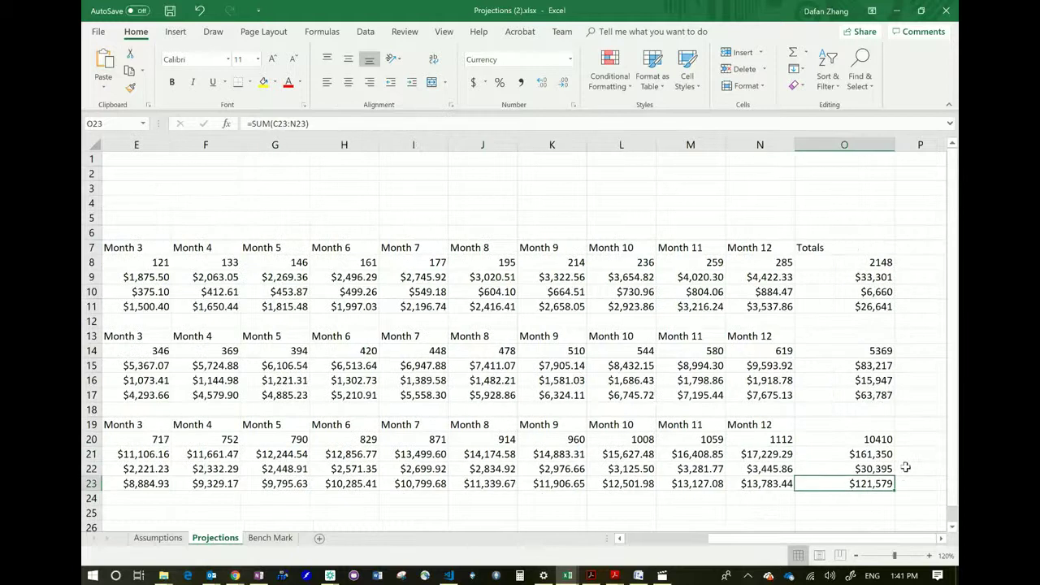
click(885, 305)
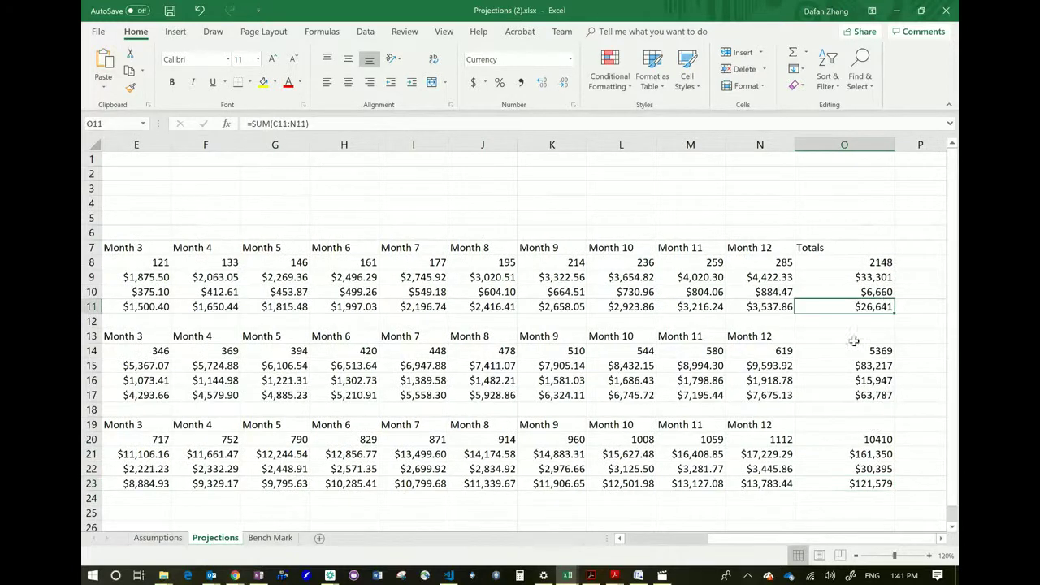
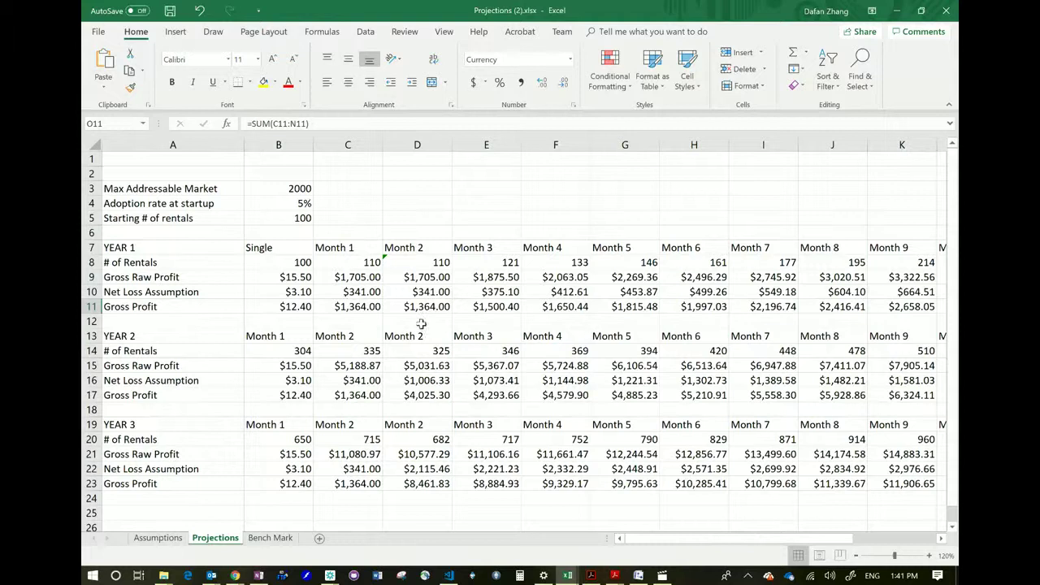
click(362, 308)
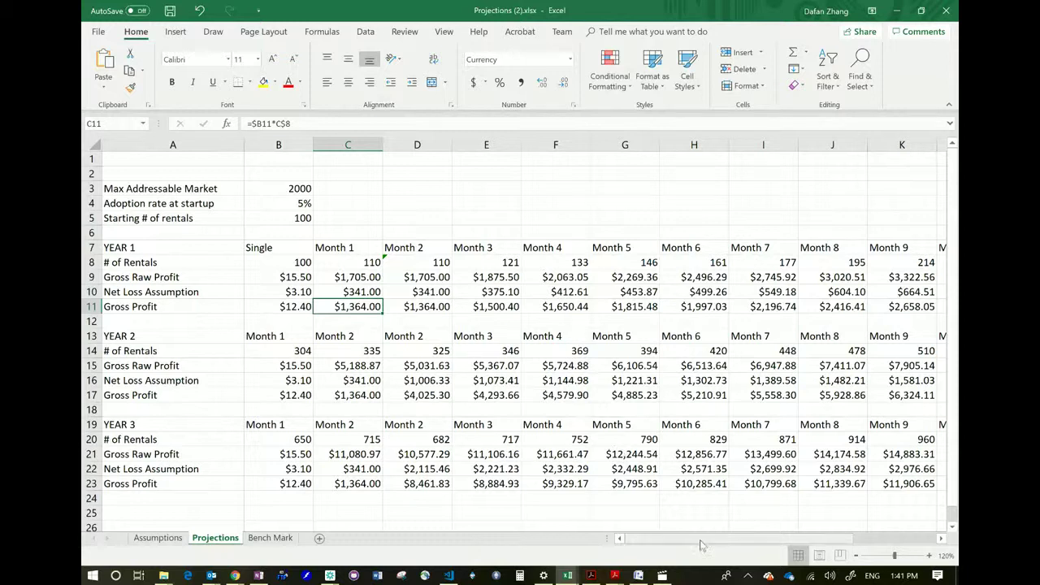
drag(702, 545, 615, 294)
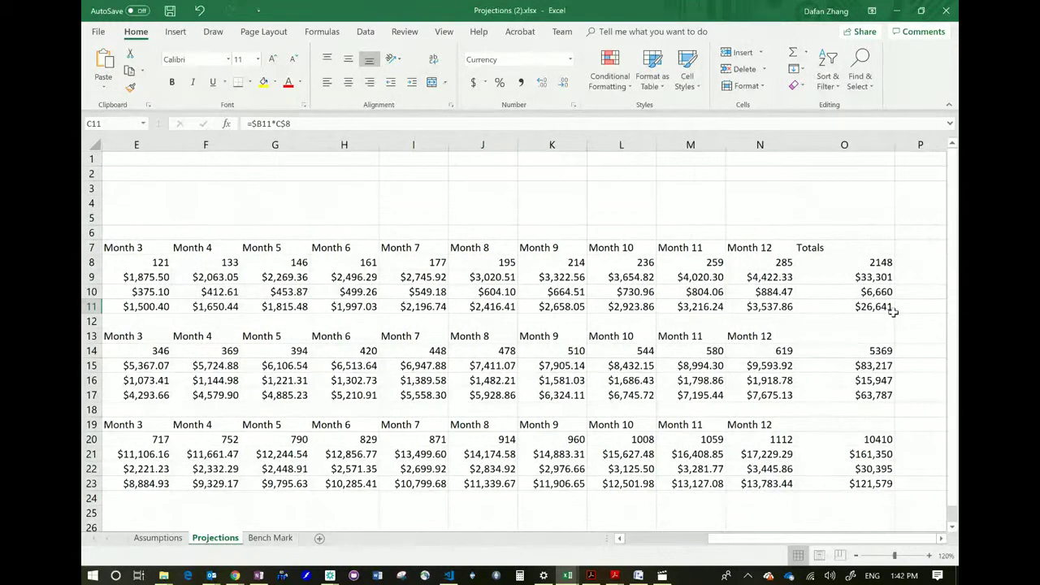
Set the adoption rate at startup in B4 to 1%
drag(715, 539, 520, 554)
click(278, 203)
text(1)
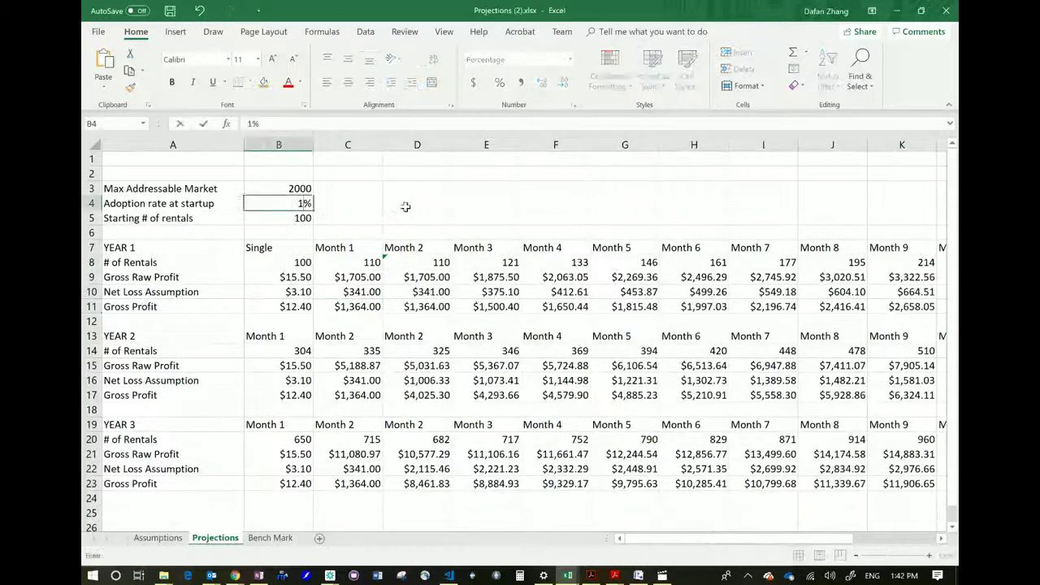
click(405, 206)
Check the recalculated Gross Profit totals for Year 1 and Year 3 in the Totals column
drag(703, 540, 785, 539)
click(881, 306)
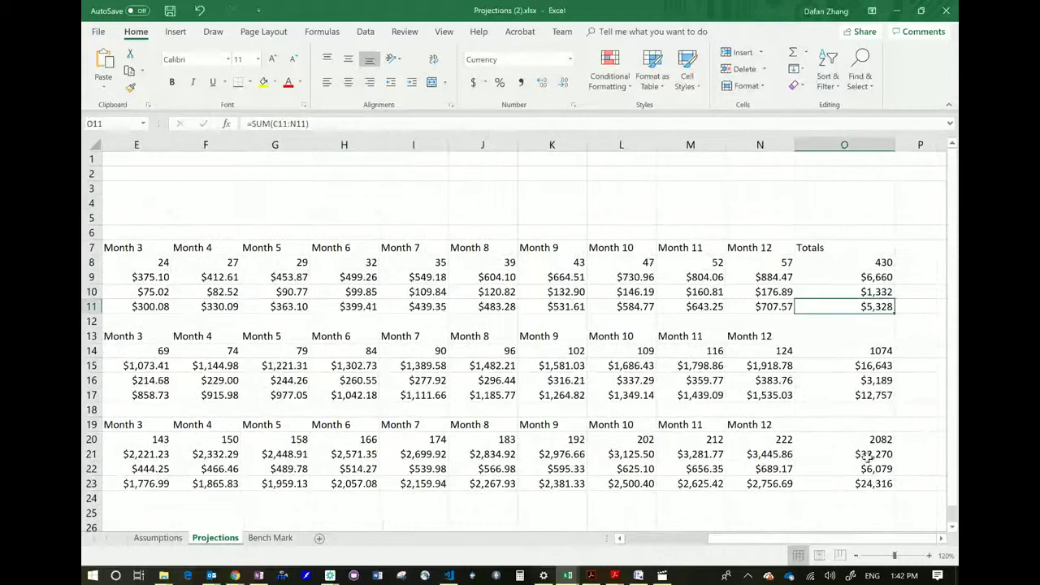
click(864, 485)
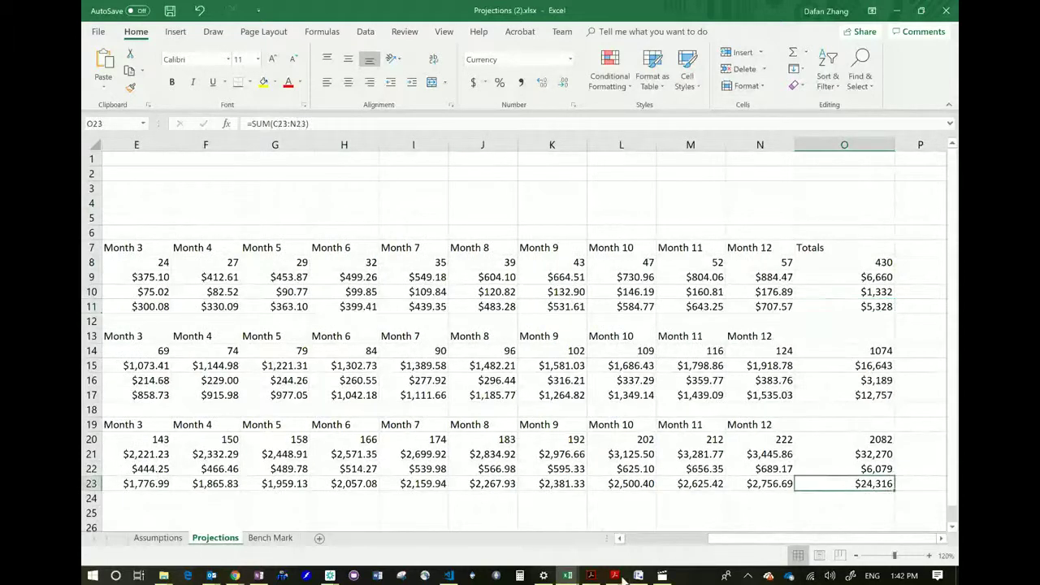
Change the label in A8 on the Assumptions sheet to "Net Loss Assumption (100%)"
click(158, 538)
double_click(241, 293)
key(BackSpace)
text(20%))
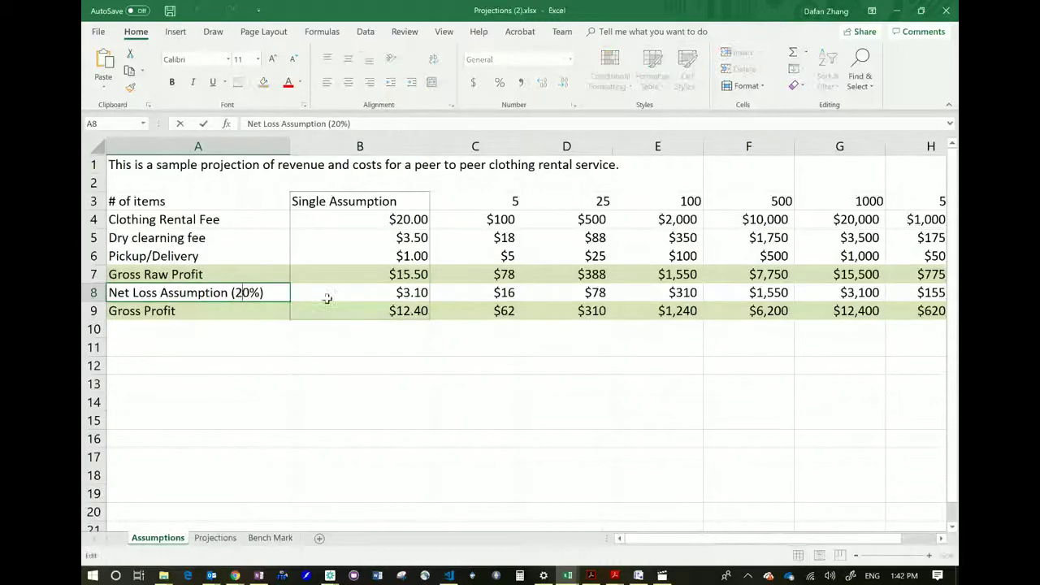
key(BackSpace)
text(10)
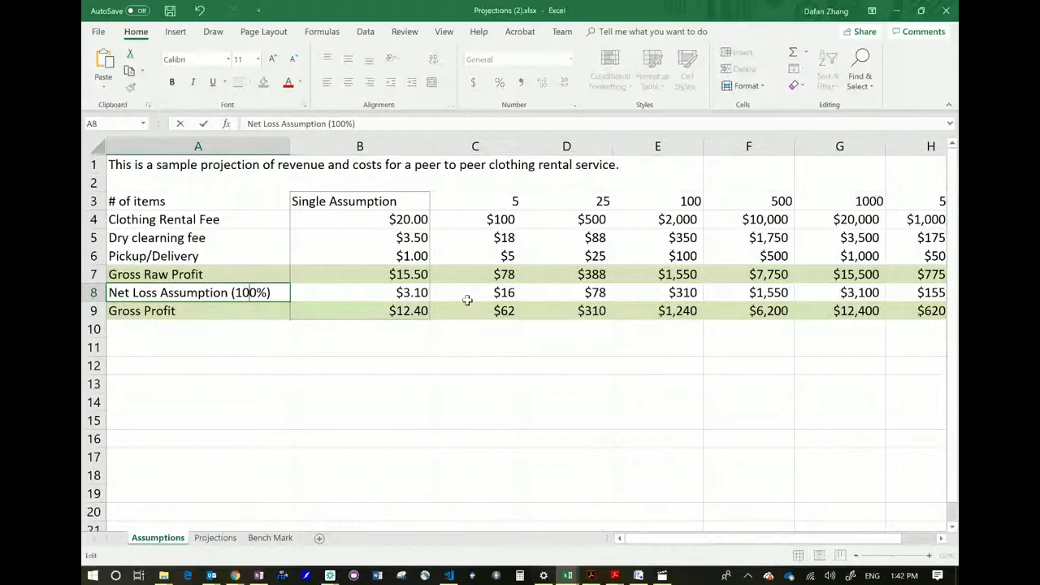
Set the net loss formula in B8 to =B7*1 and review its effect on the Projections totals
click(360, 293)
double_click(359, 292)
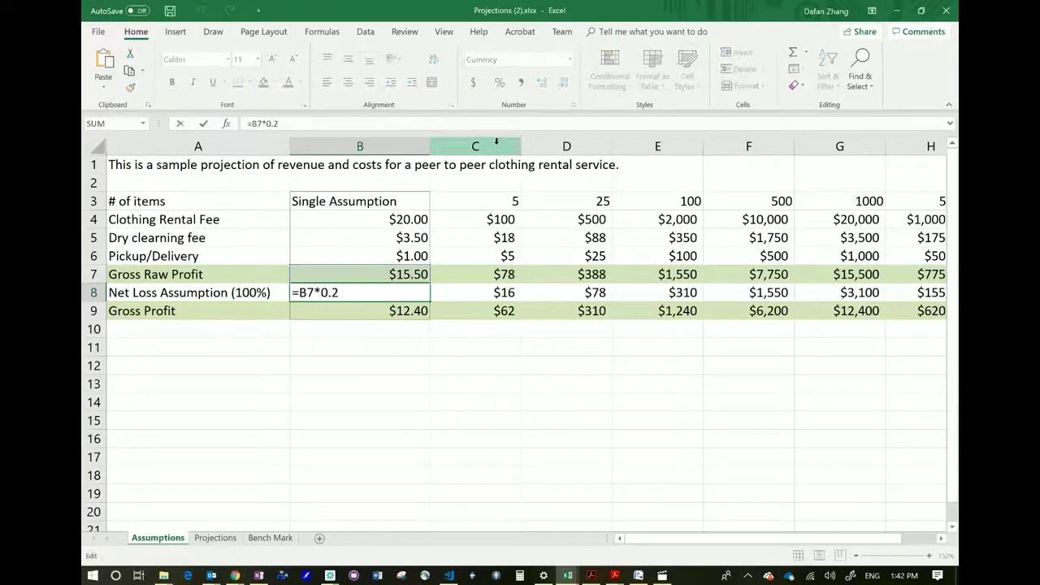
key(BackSpace)
key(BackSpace)
key(BackSpace)
text(100)
key(BackSpace)
key(BackSpace)
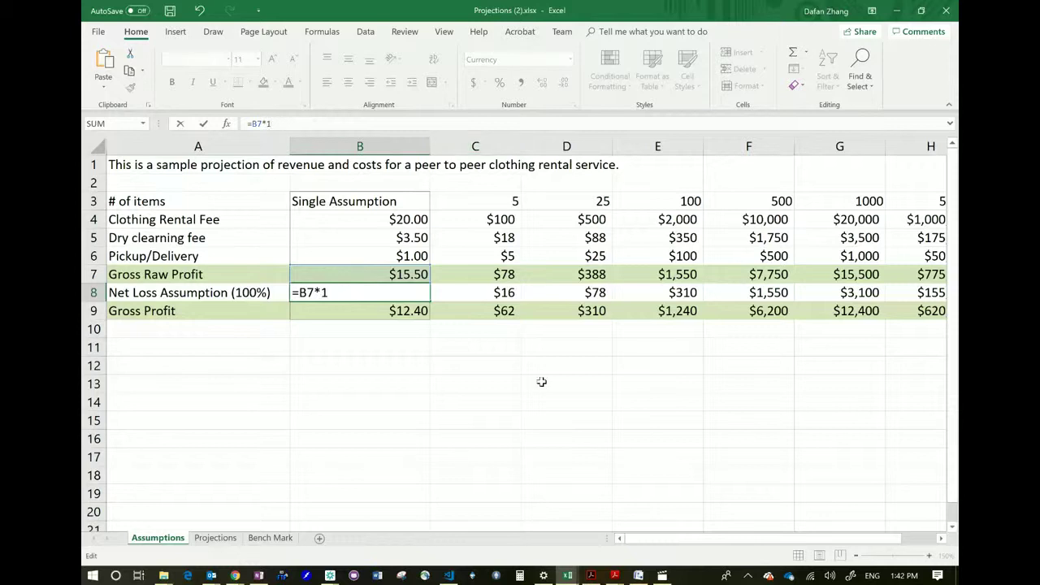
click(353, 421)
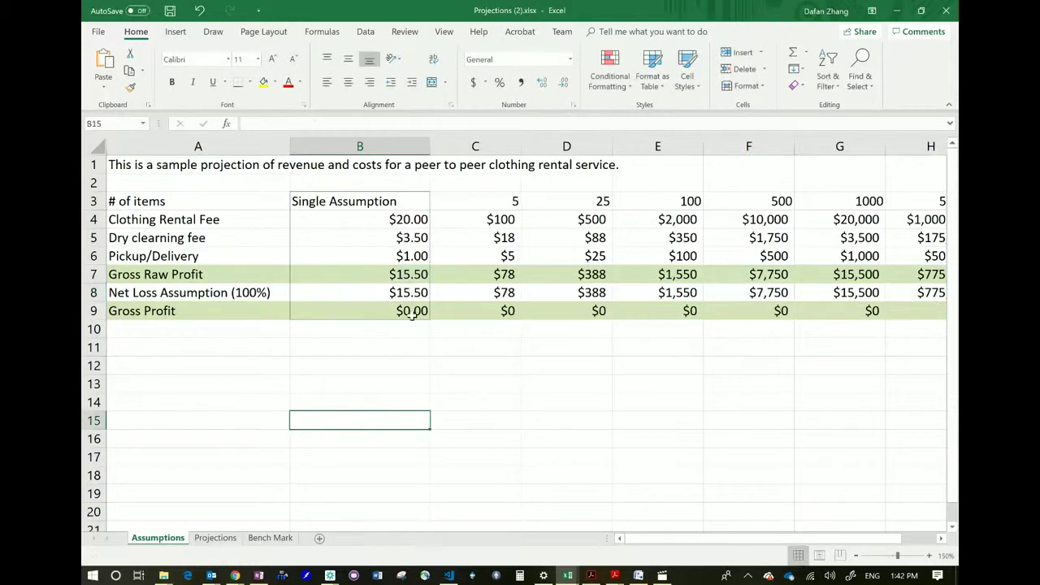
click(216, 537)
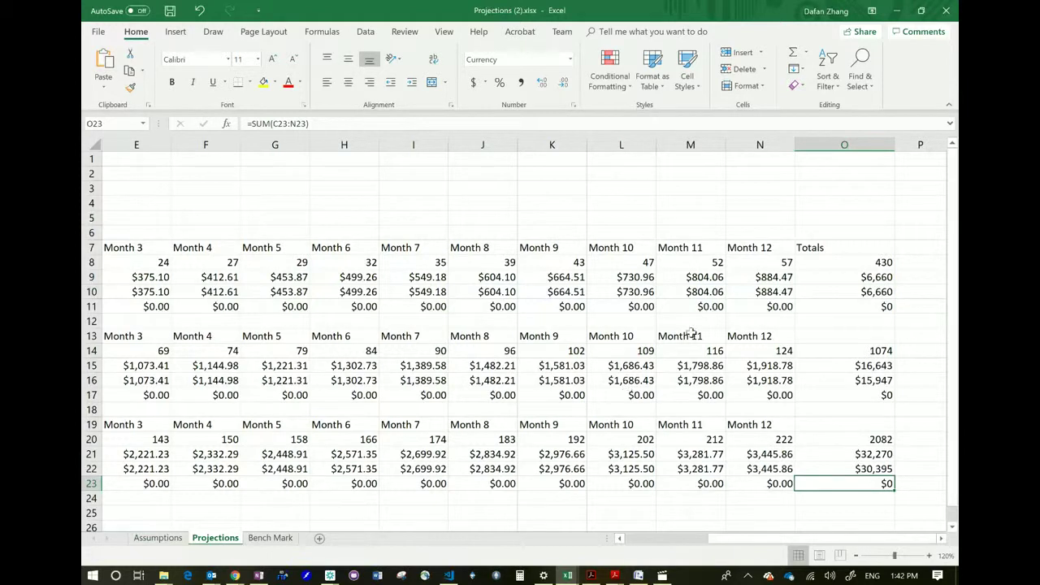
Set the net loss formula in B8 on the Assumptions sheet to =B7*.5 and review the resulting three-year figures on the Projections sheet
click(158, 538)
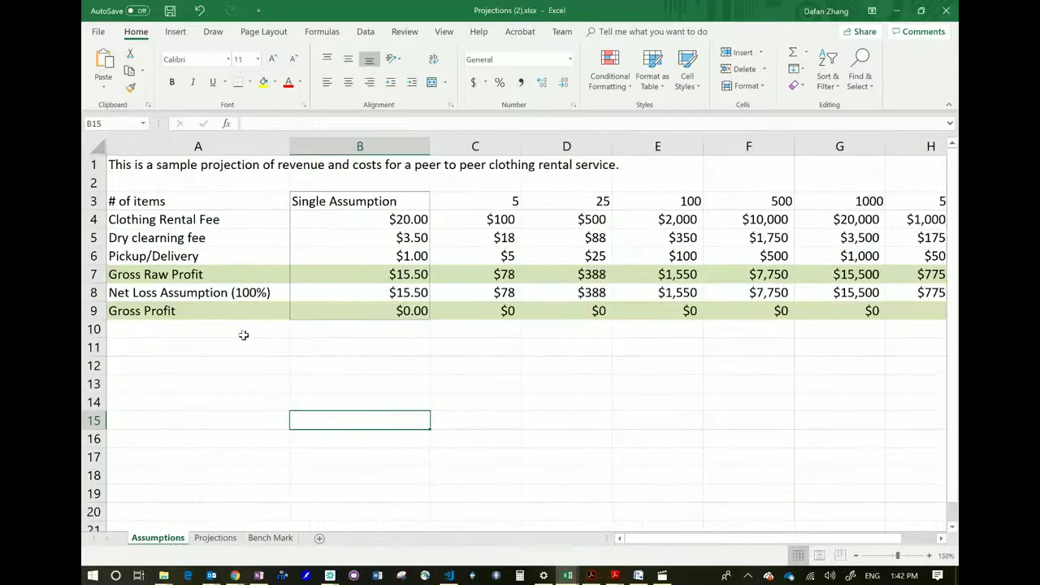
click(374, 292)
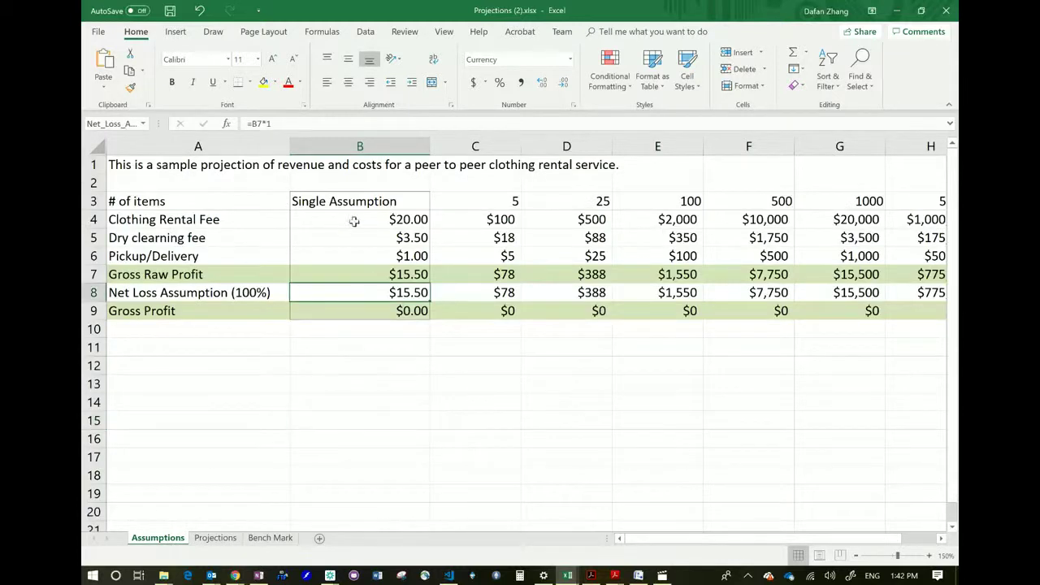
click(312, 124)
key(BackSpace)
text(.5)
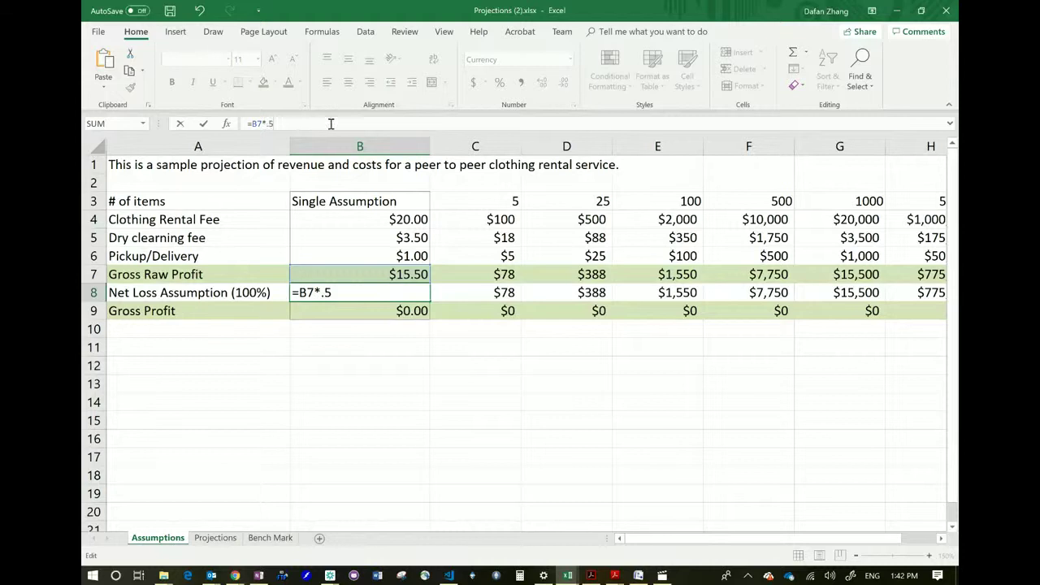
click(357, 382)
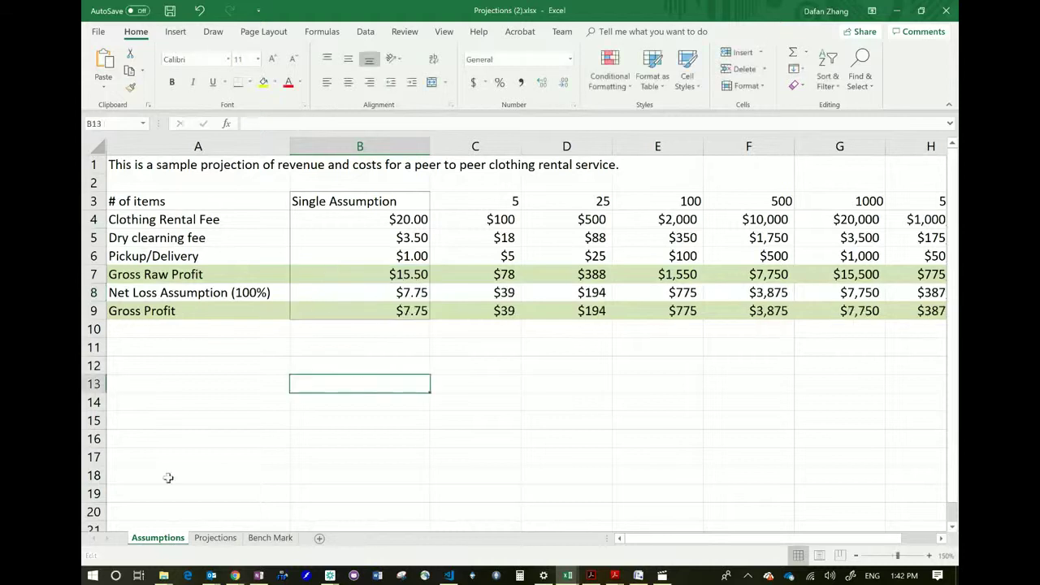
click(215, 538)
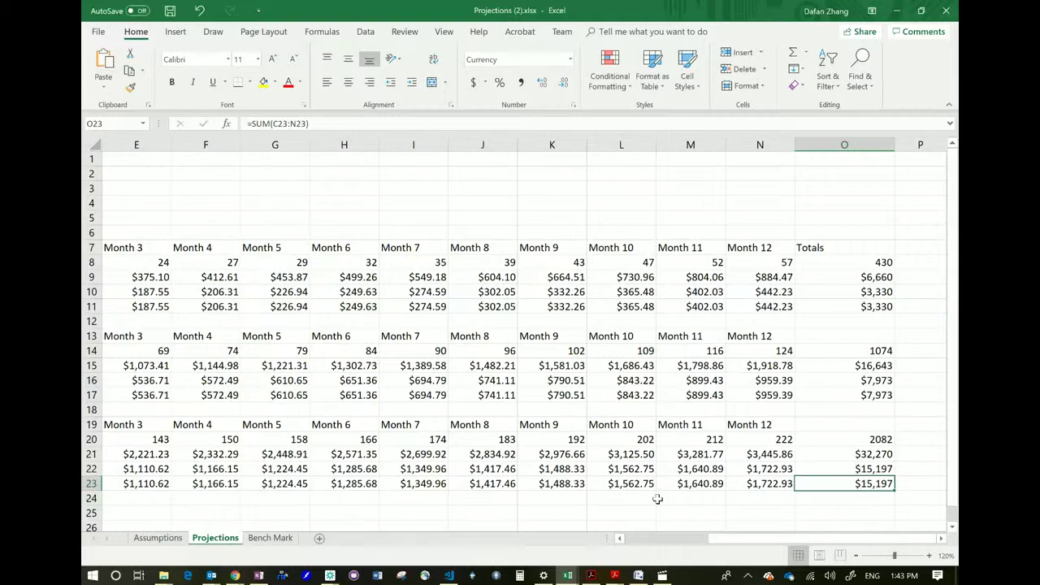
drag(656, 540, 611, 542)
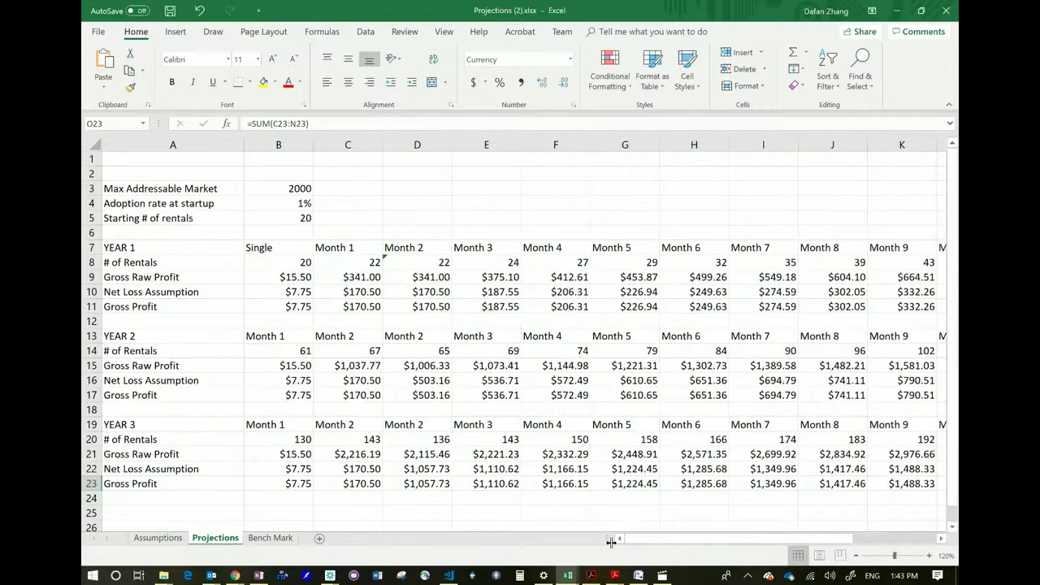